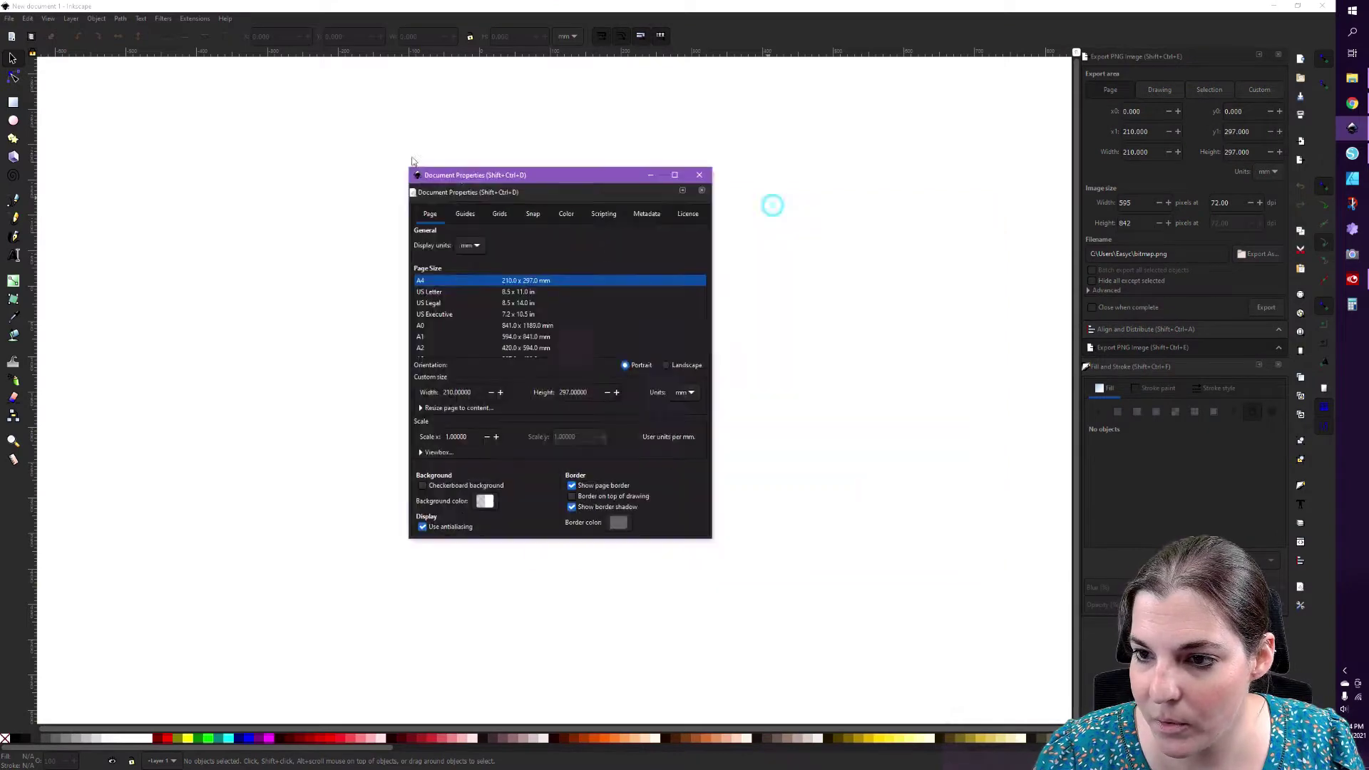
# Set the document's display units and the custom page size units to inches.
pyautogui.click(378, 225)
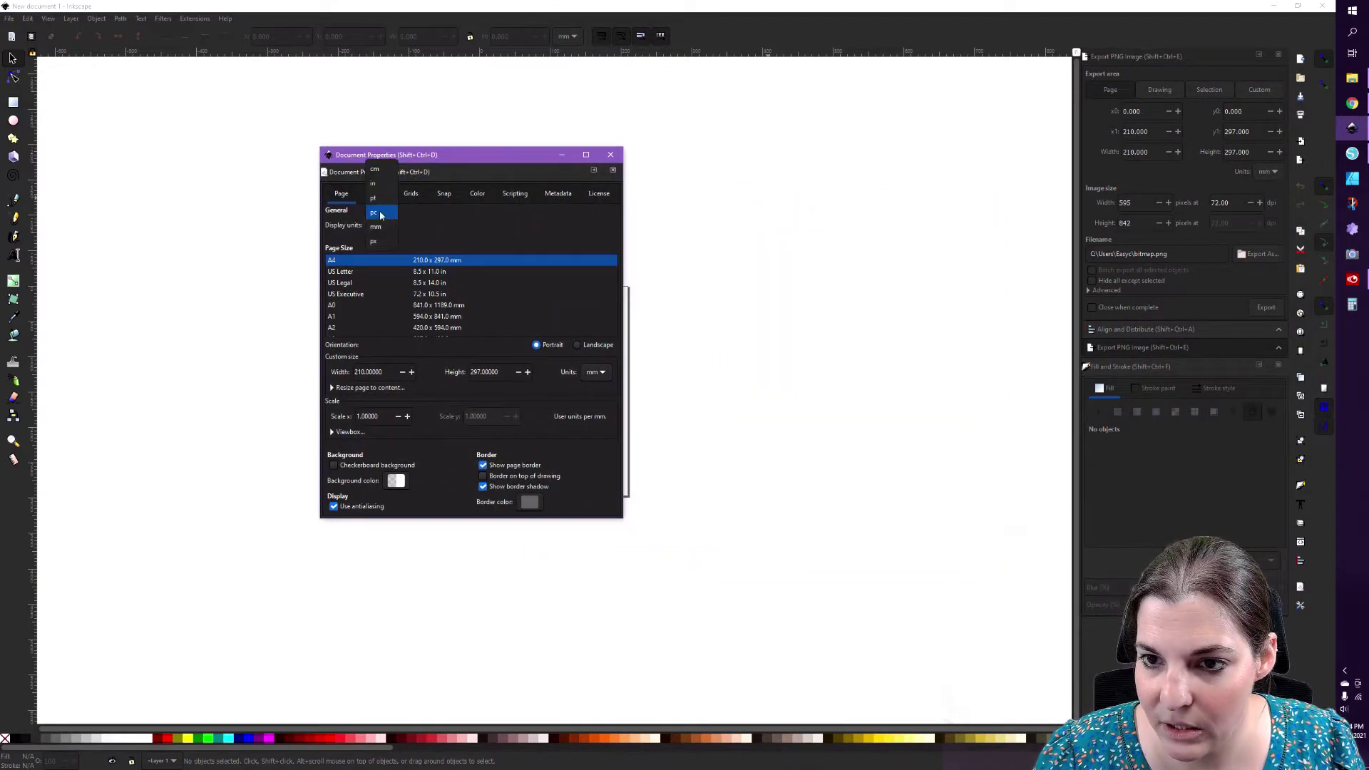
pyautogui.click(374, 183)
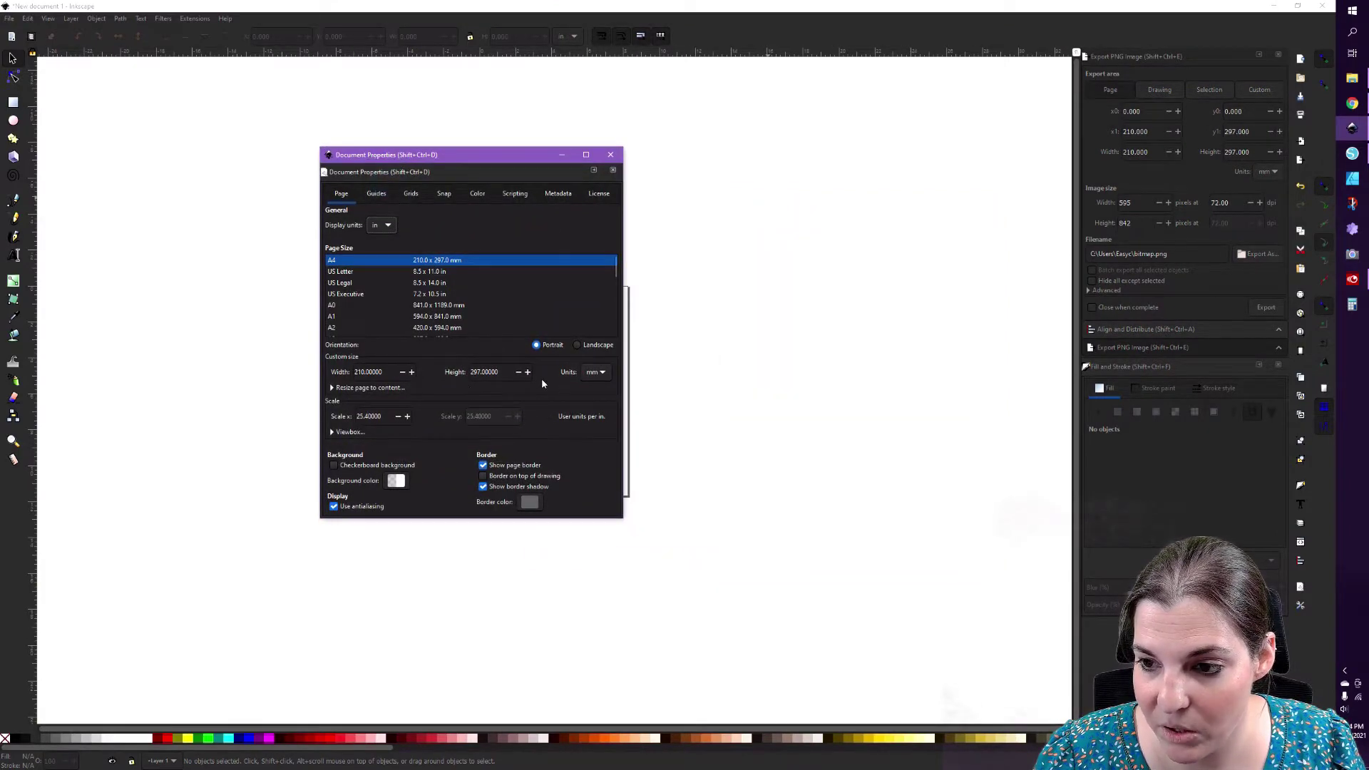
pyautogui.click(606, 370)
pyautogui.click(593, 329)
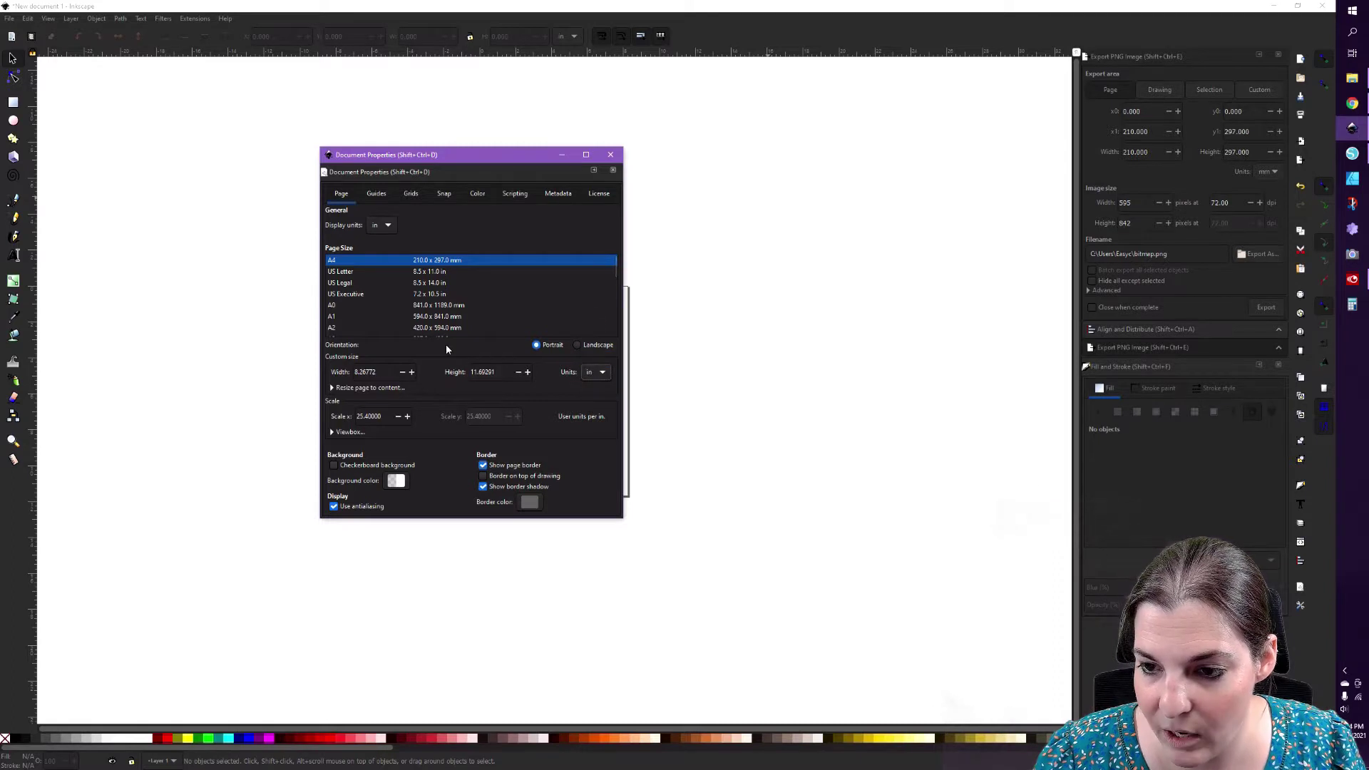
# Set the custom page size to 30 in wide by 24 in high and close the document properties.
pyautogui.doubleClick(388, 372)
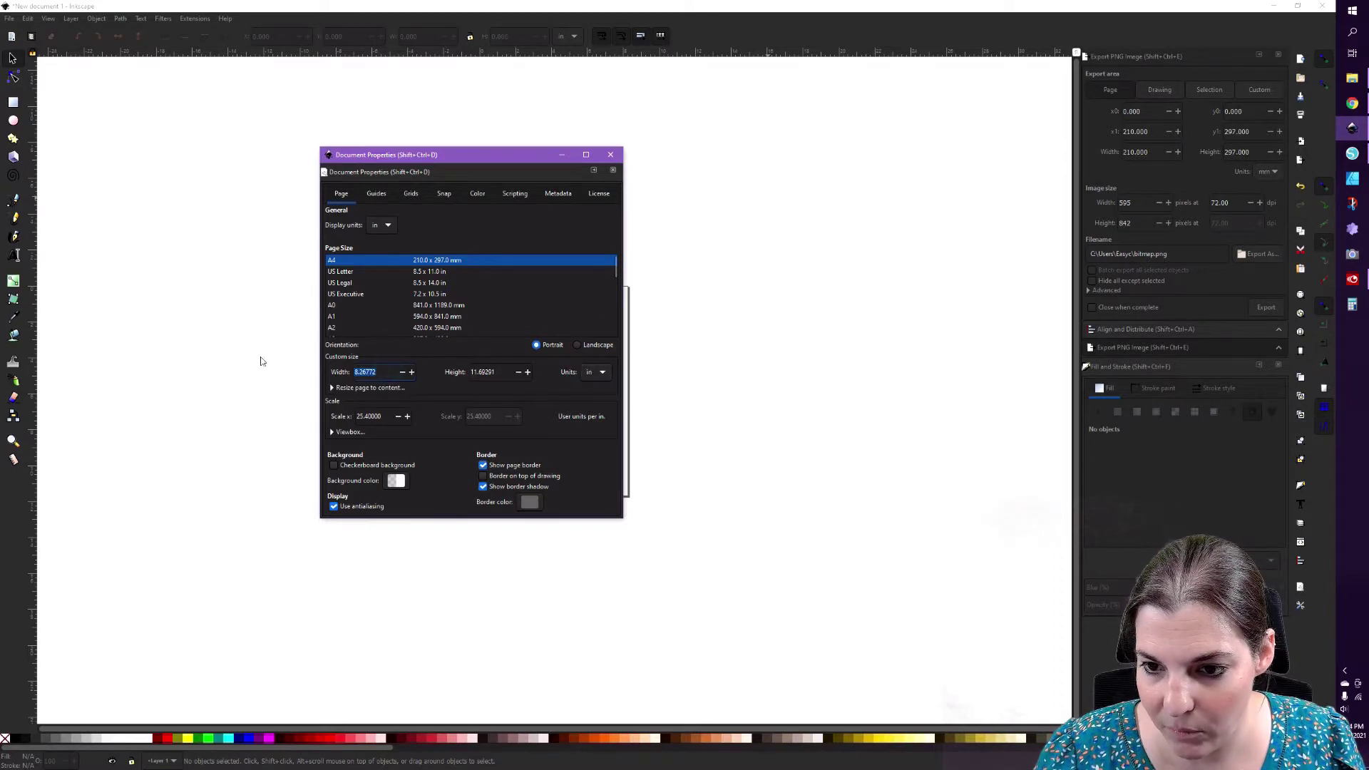
pyautogui.write('30')
pyautogui.press('Tab')
pyautogui.write('24')
pyautogui.press('Tab')
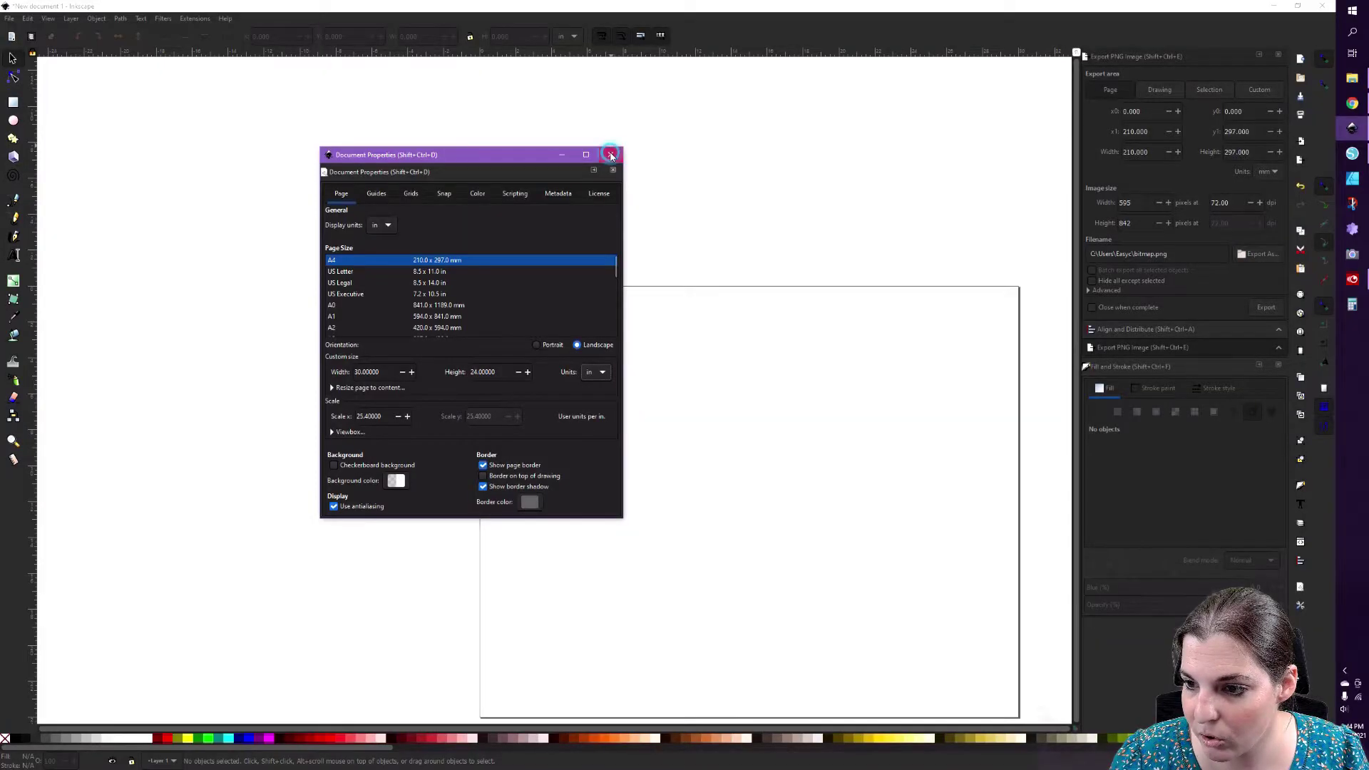
pyautogui.press('Escape')
pyautogui.scroll(-2, 742, 389)
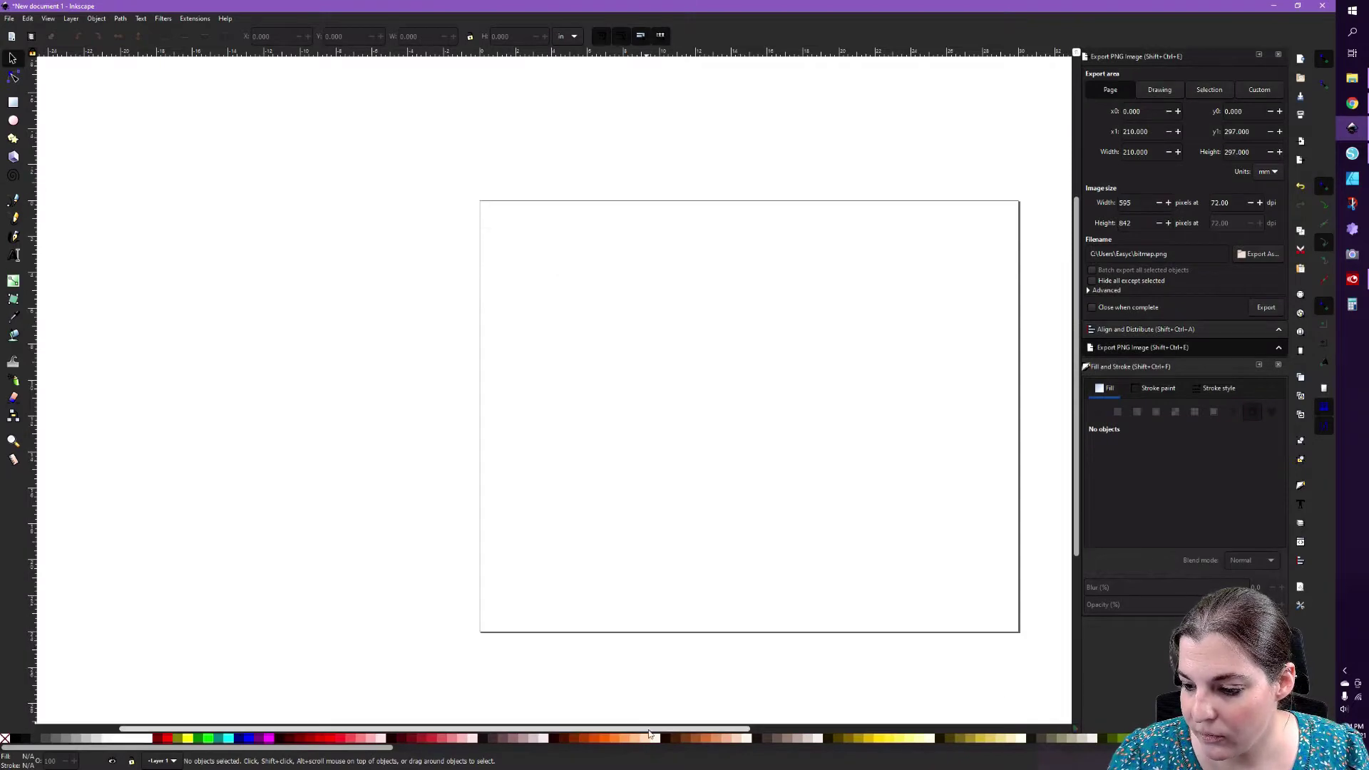
pyautogui.moveTo(649, 728); pyautogui.dragTo(774, 729)
pyautogui.scroll(-1, 628, 462)
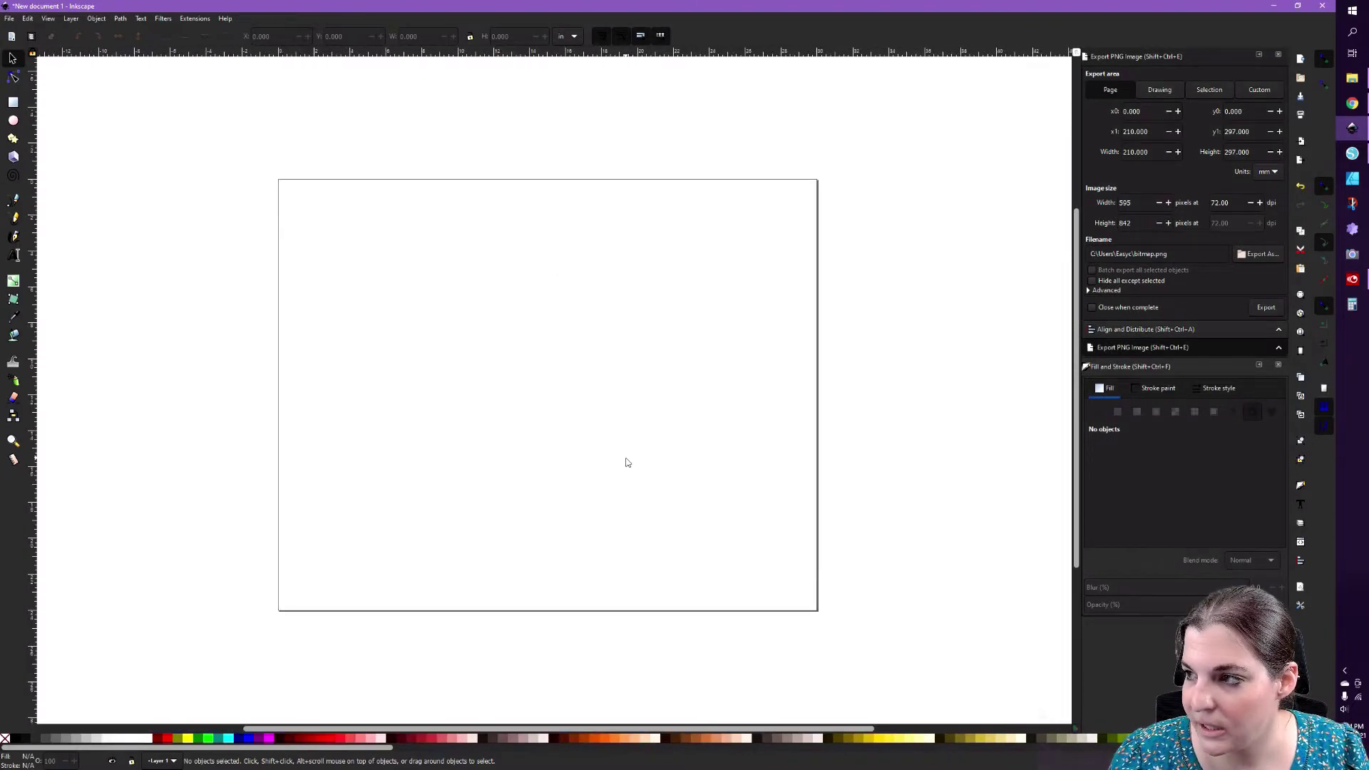
# Switch to File Explorer and open the ODC Seamless White Paper Textures folder inside Digital Downloads Purchased > Design Bundles.
pyautogui.click(1353, 78)
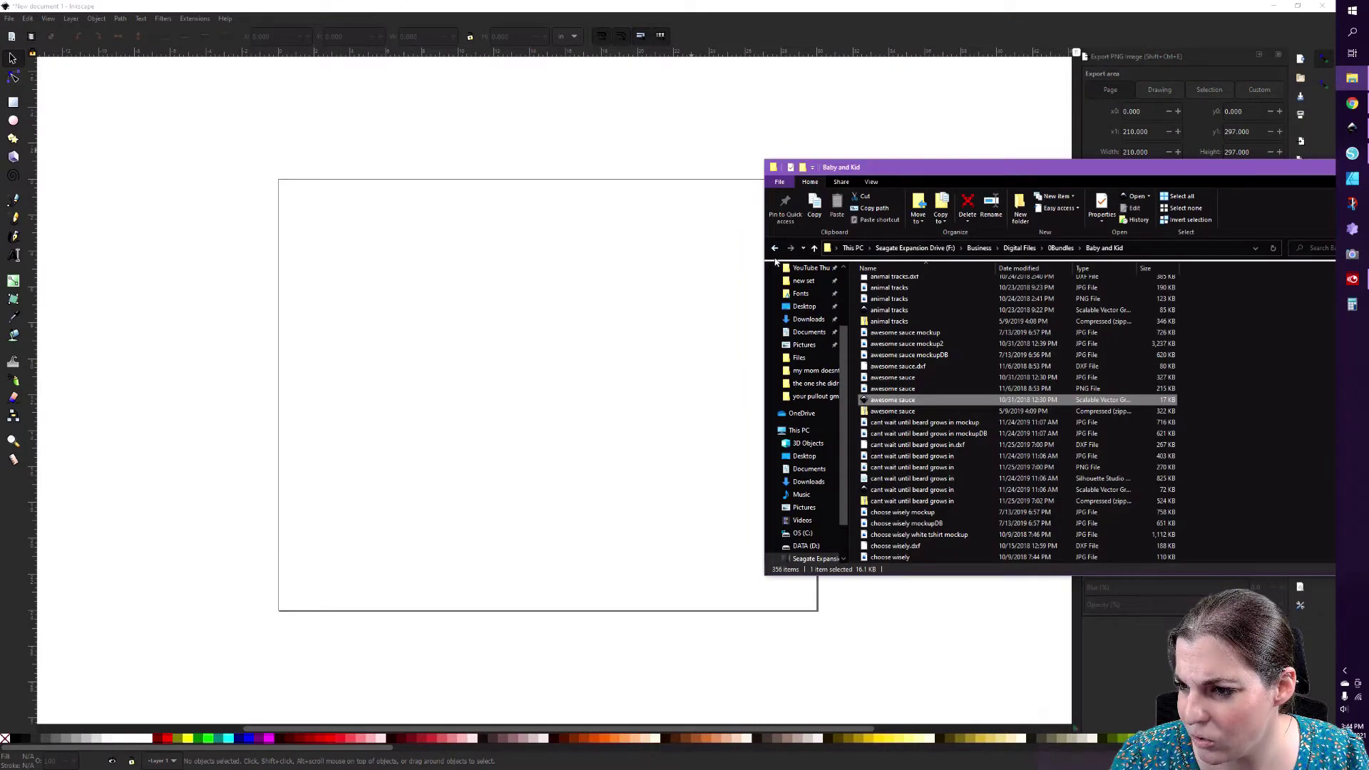
pyautogui.scroll(3, 806, 342)
pyautogui.click(811, 289)
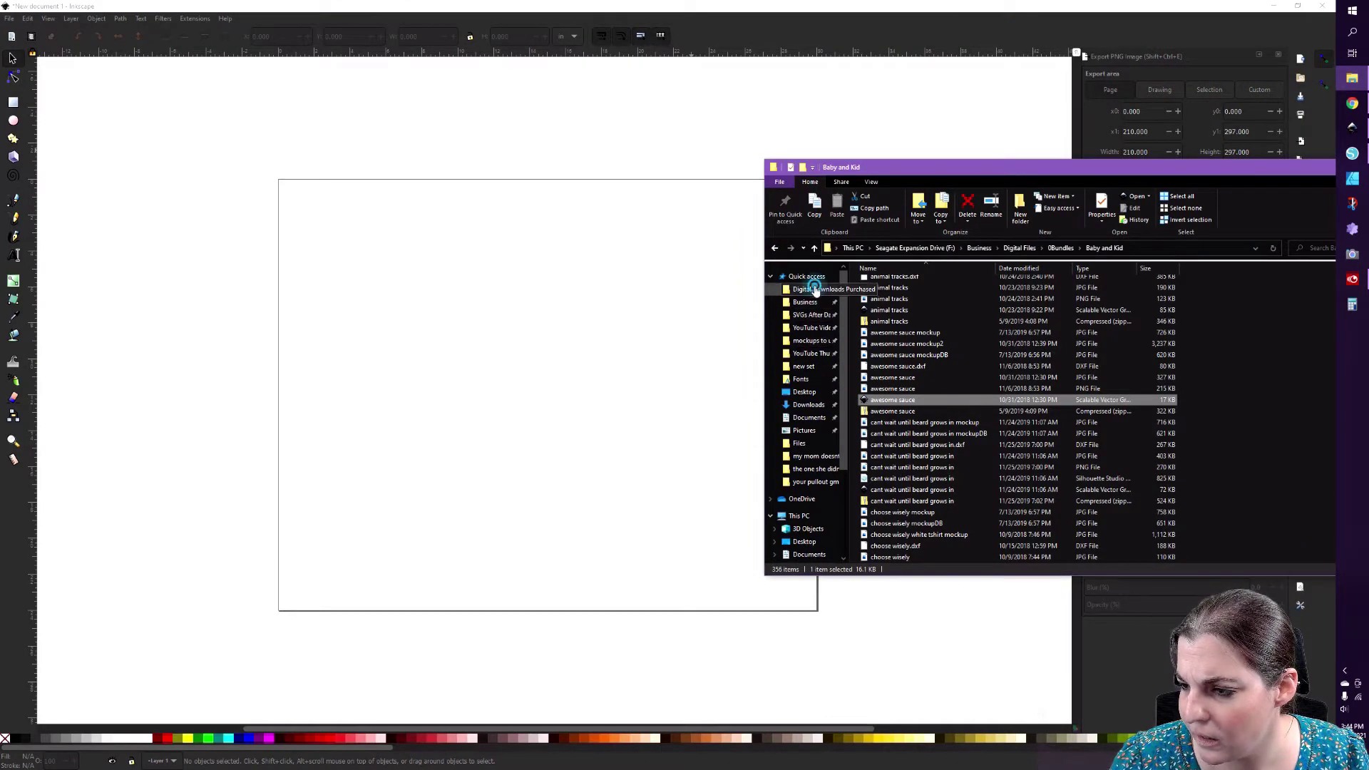
pyautogui.doubleClick(977, 306)
pyautogui.scroll(-10, 981, 400)
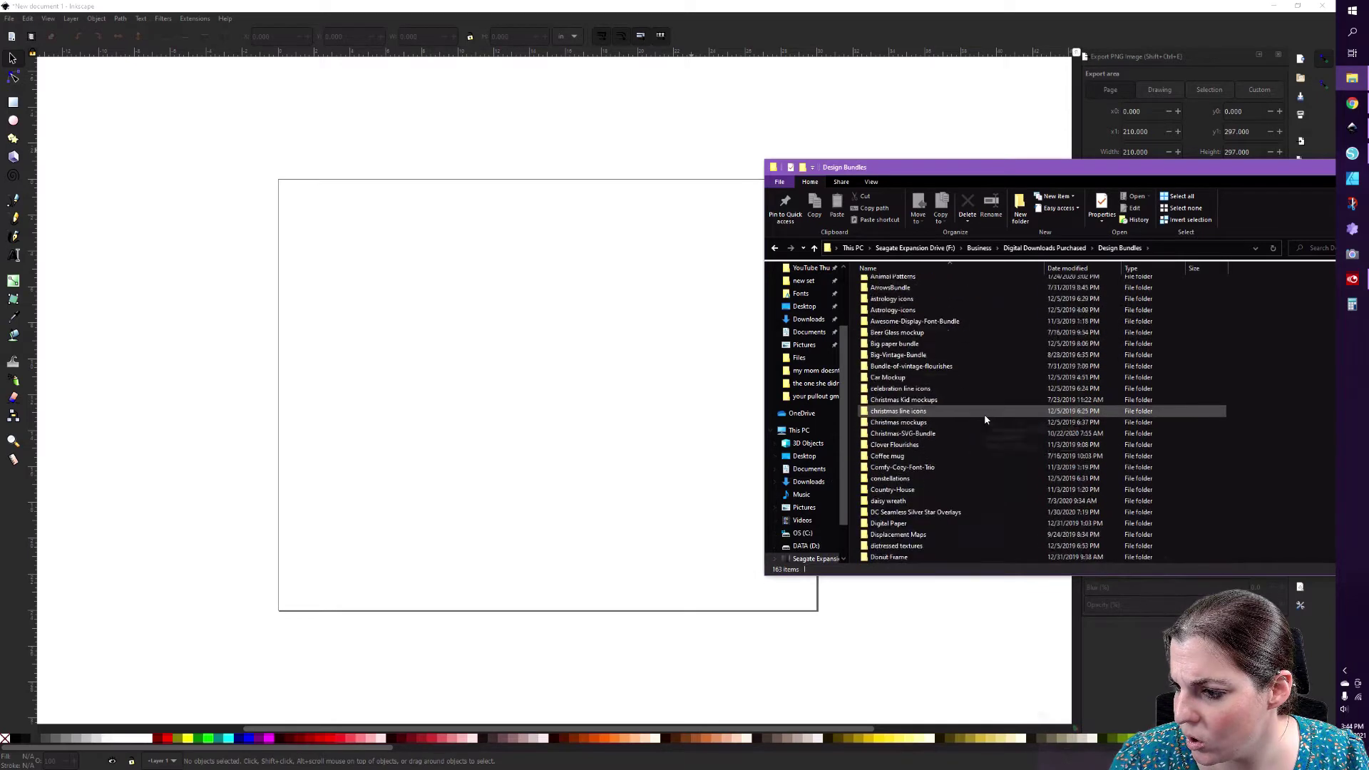
pyautogui.scroll(-7, 985, 420)
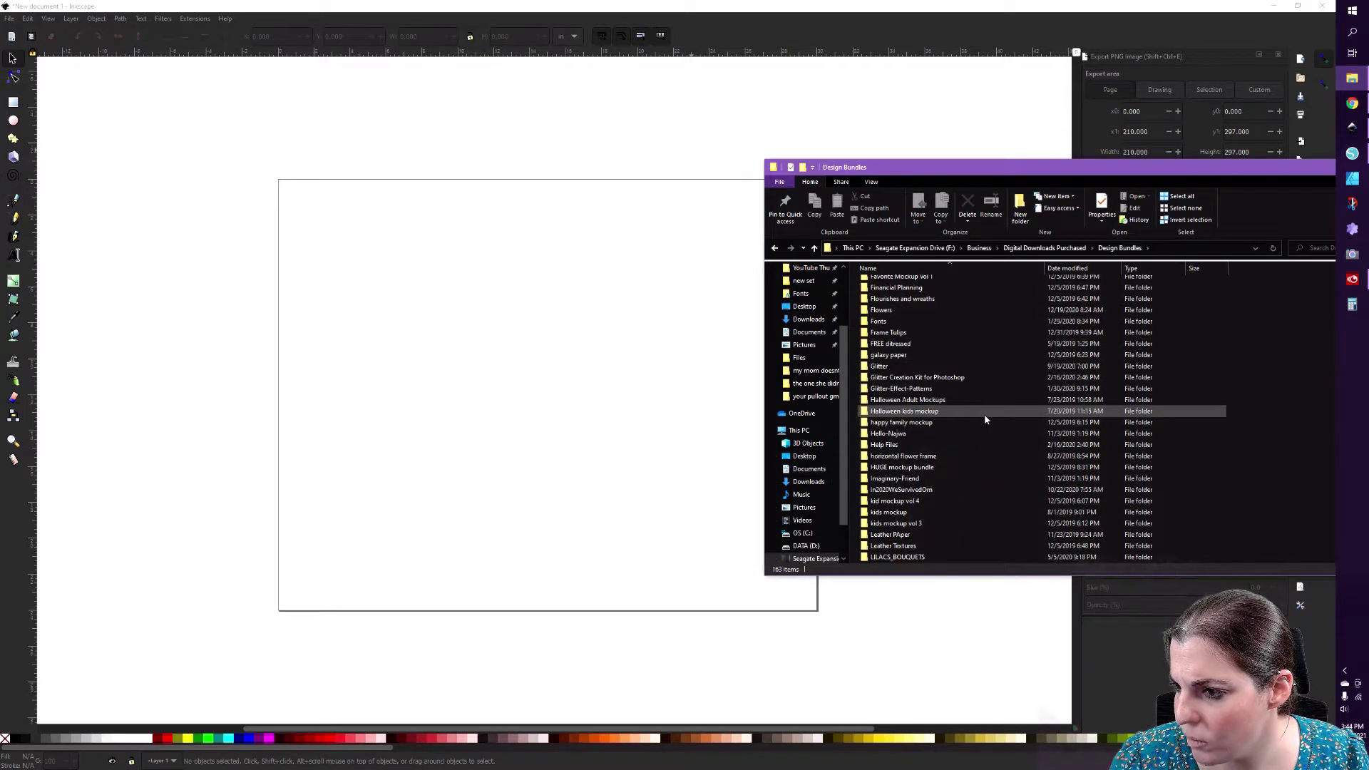
pyautogui.scroll(-7, 985, 420)
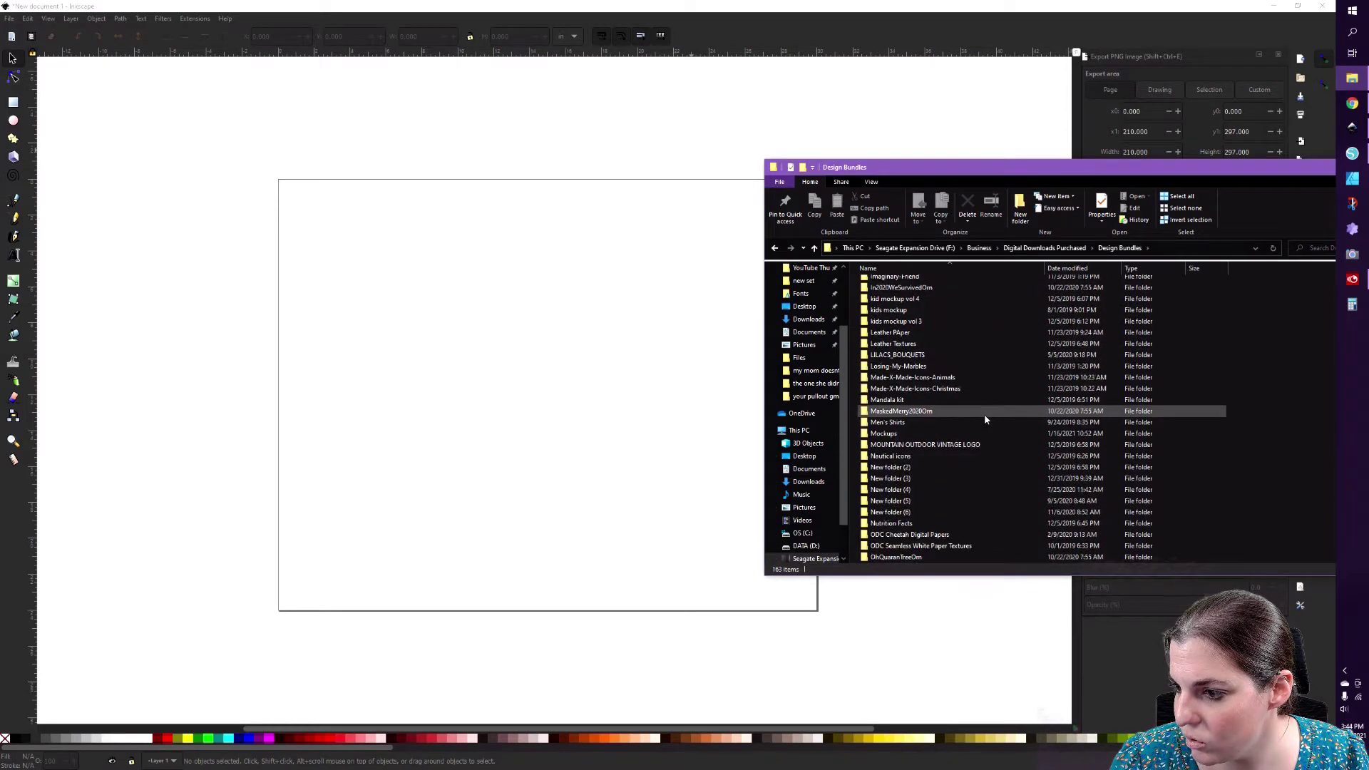
pyautogui.scroll(-2, 981, 428)
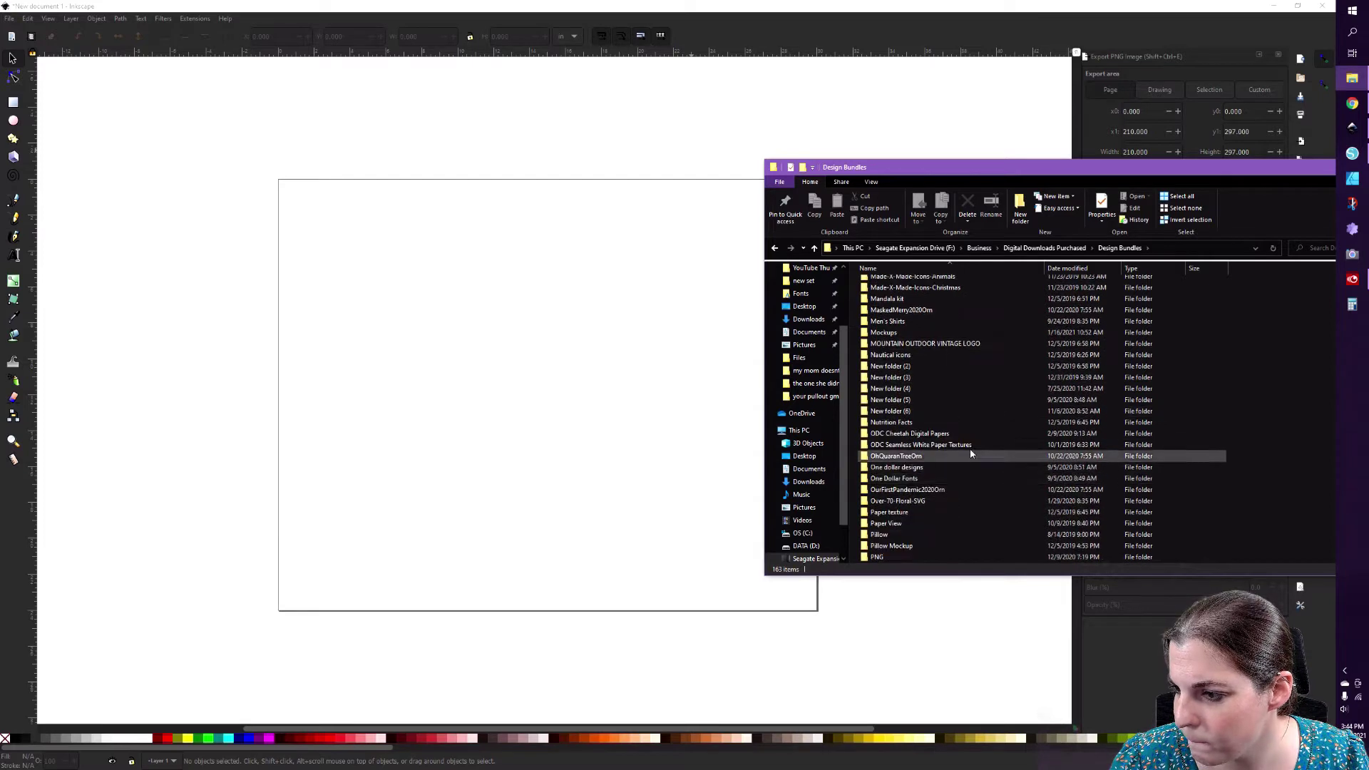
pyautogui.click(970, 446)
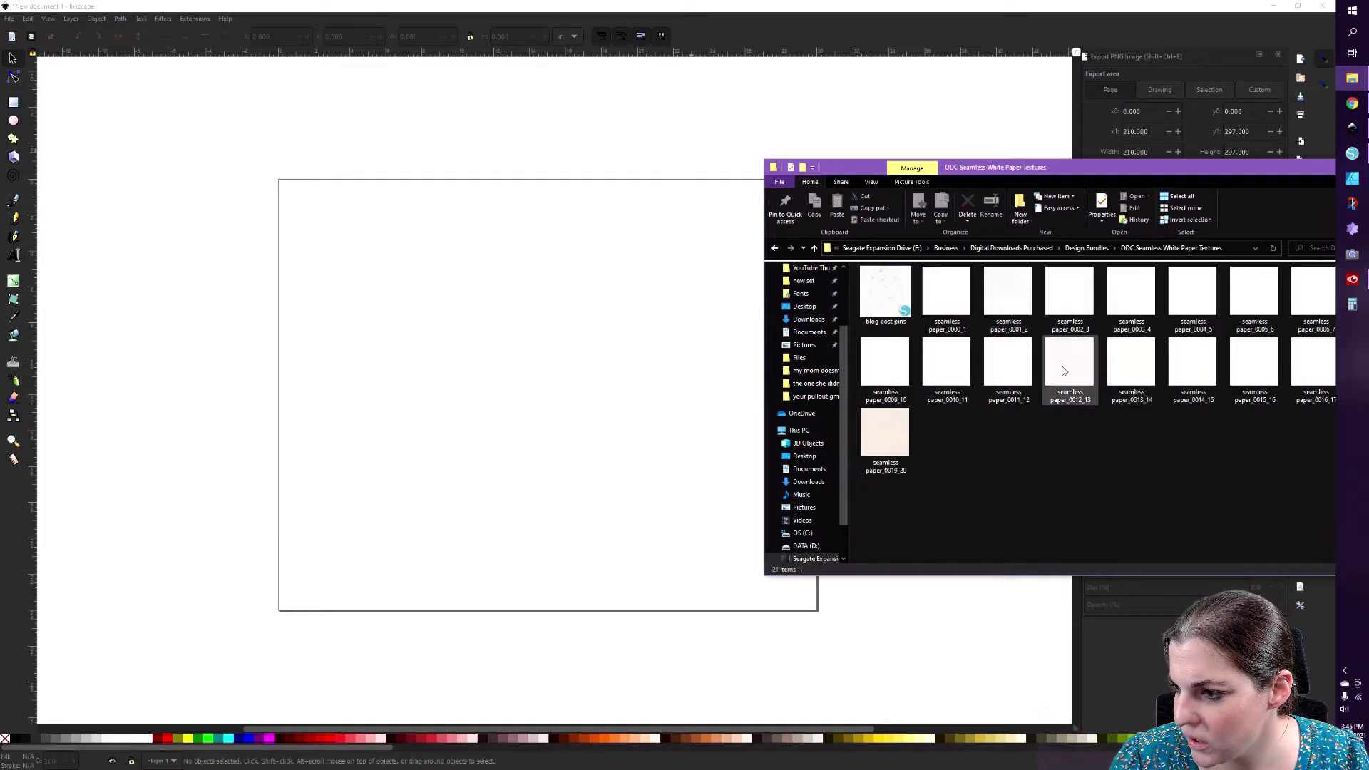
# Import seamless paper_0011_12 into the Inkscape document as an embedded image and resize it to 30 by 24 in.
pyautogui.moveTo(1012, 375); pyautogui.dragTo(553, 297)
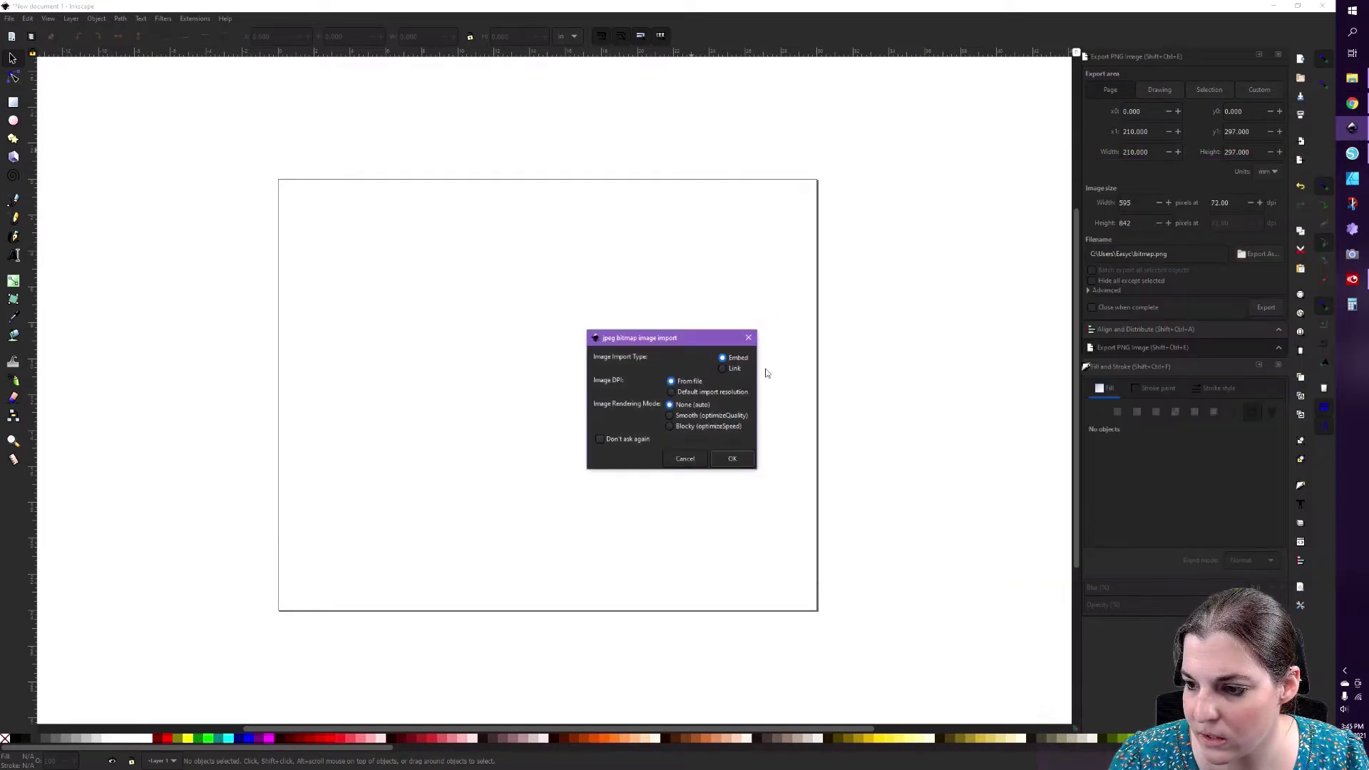
pyautogui.click(733, 458)
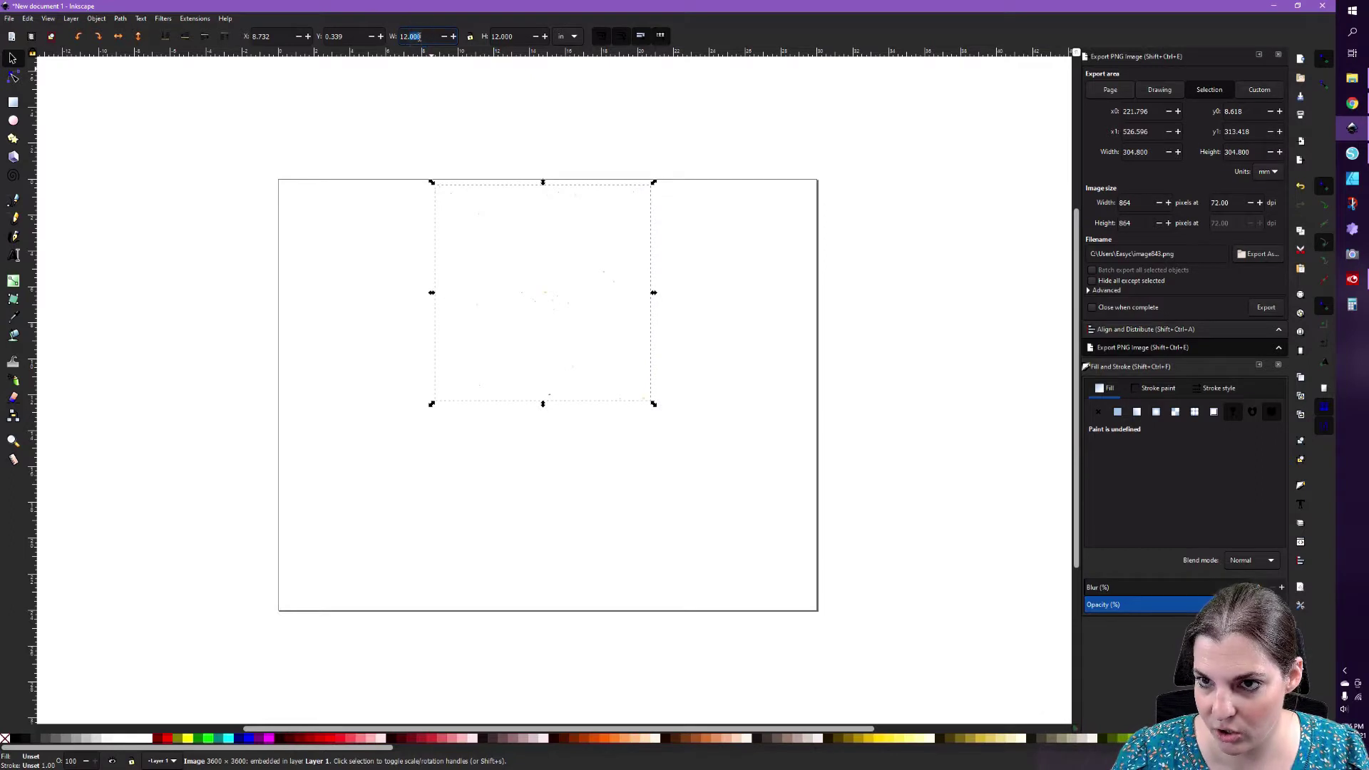
pyautogui.write('30')
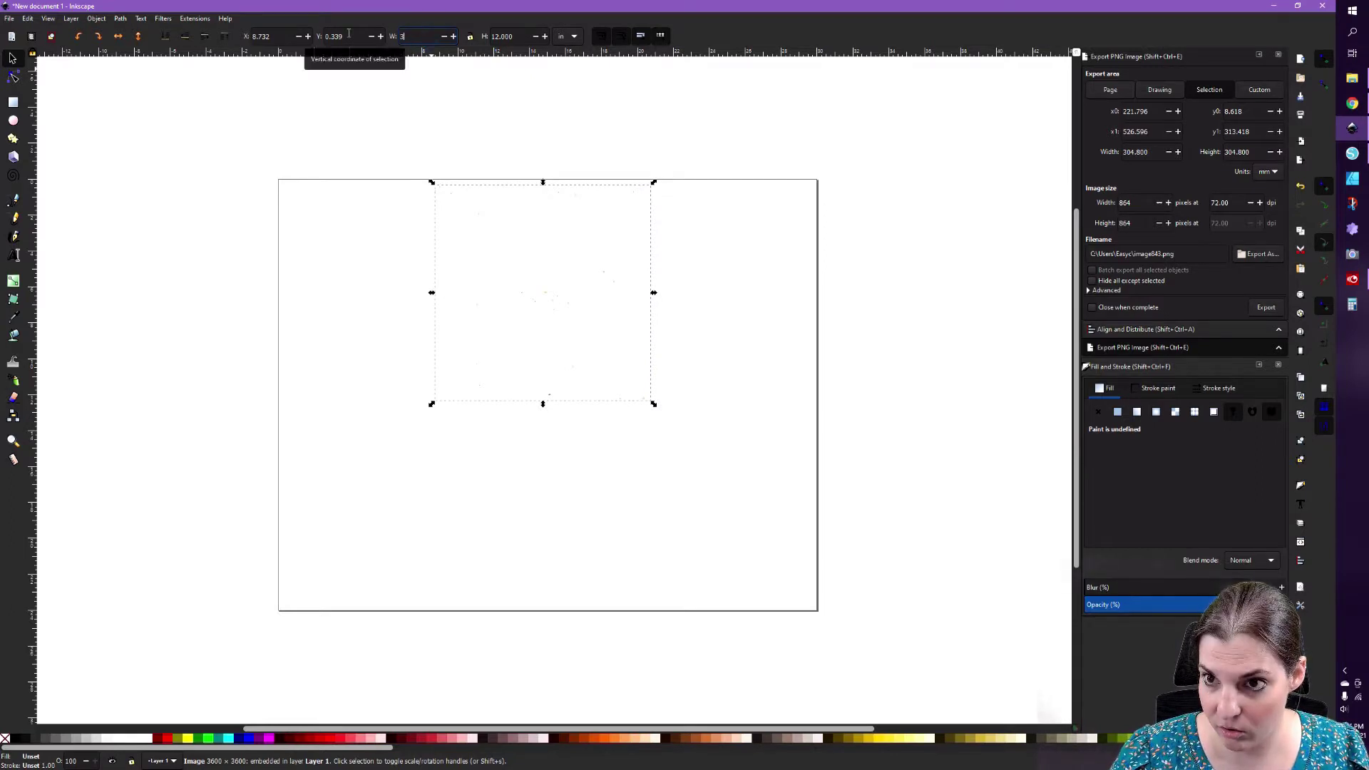
pyautogui.press('Tab')
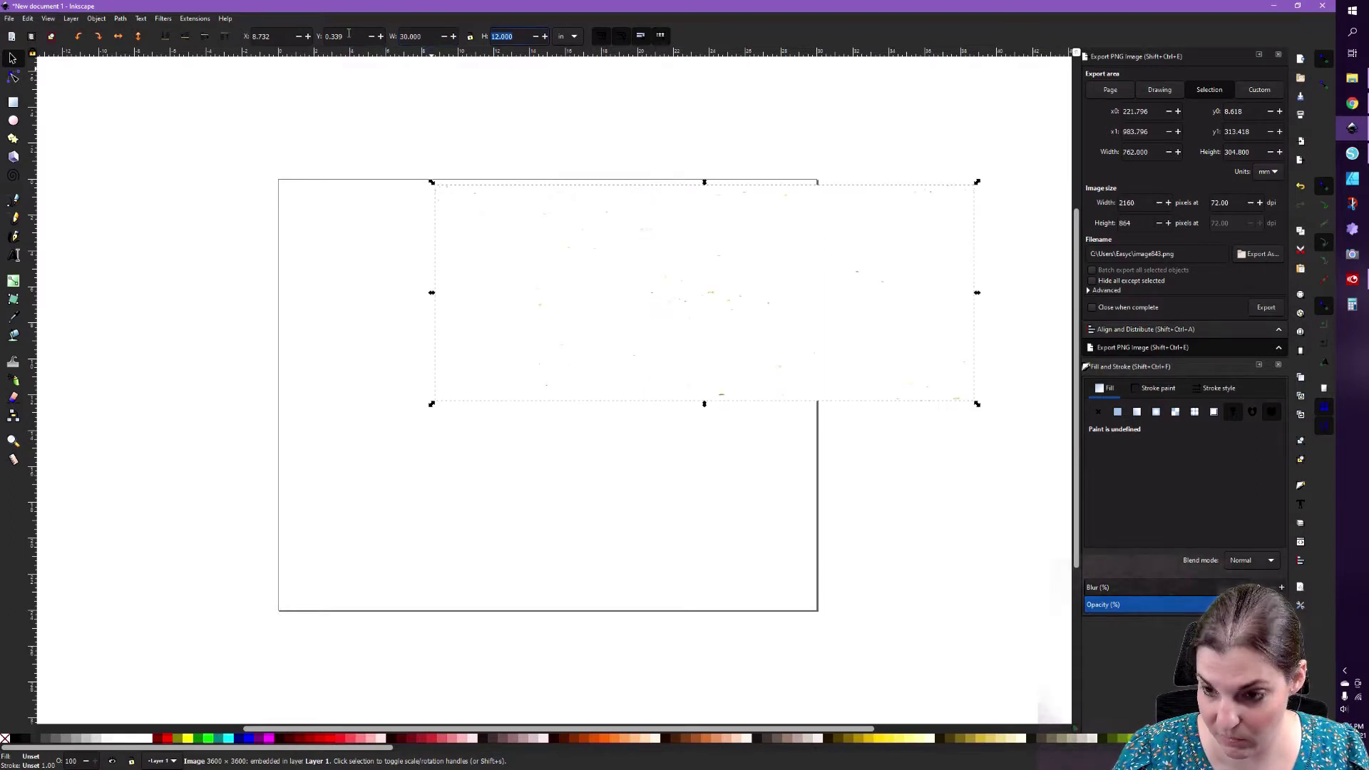
pyautogui.write('24')
pyautogui.press('Return')
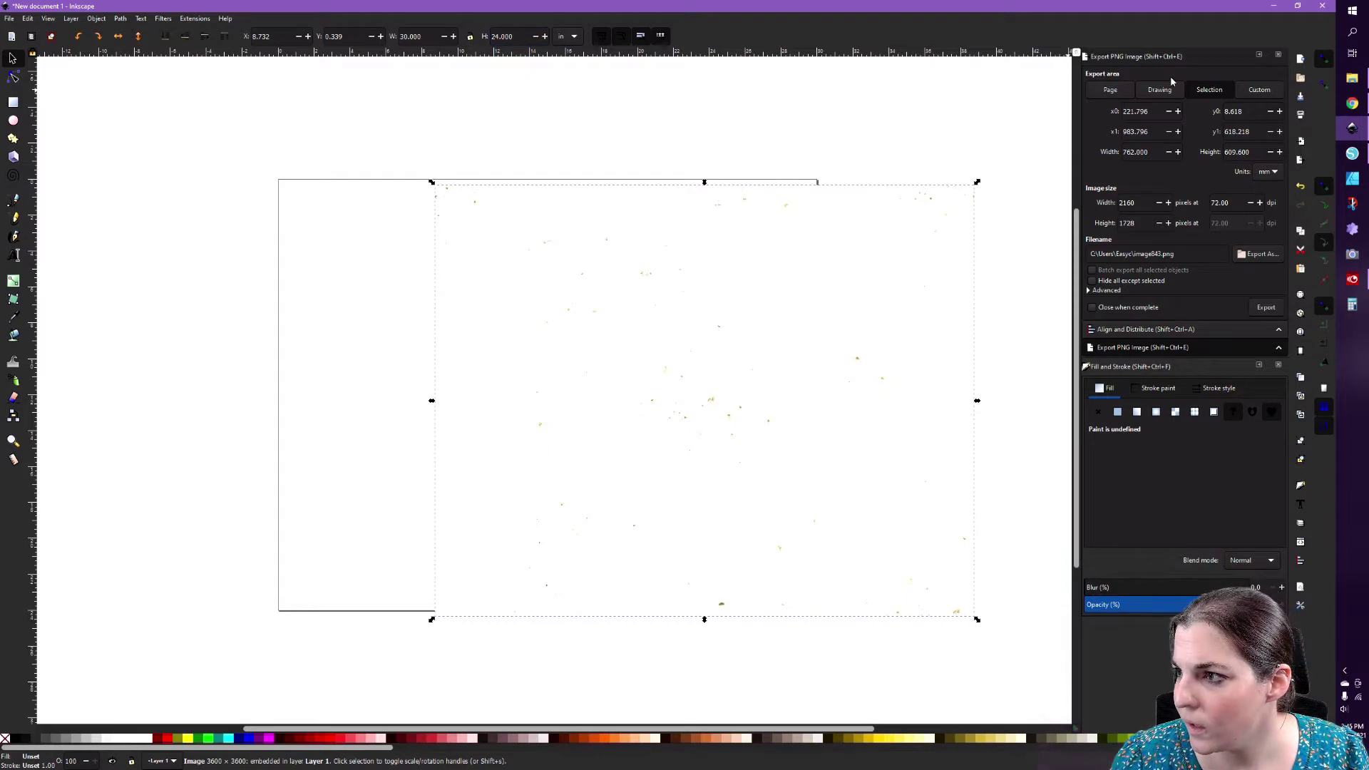
# Centre the paper texture image horizontally and vertically relative to the page, and deselect it.
pyautogui.click(665, 308)
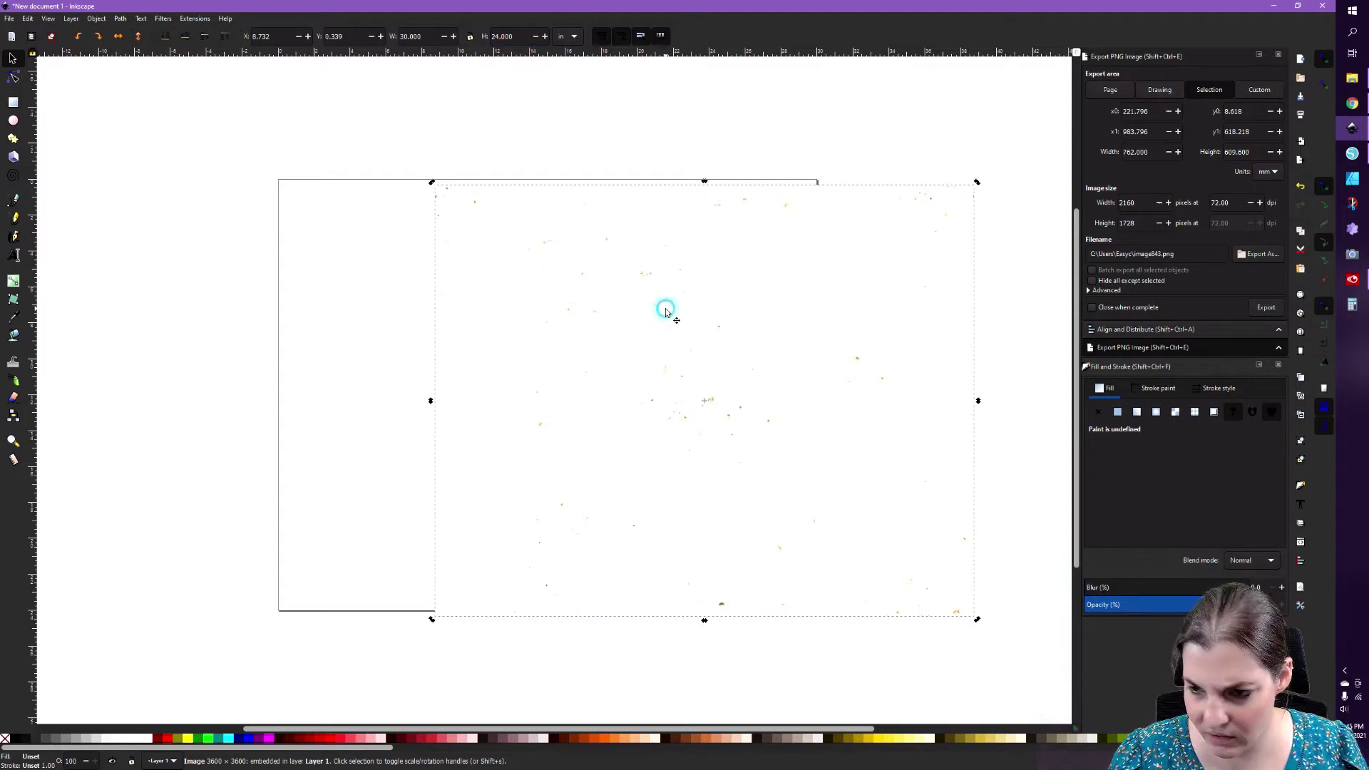
pyautogui.hotkey('shift', 'ctrl', 'a')
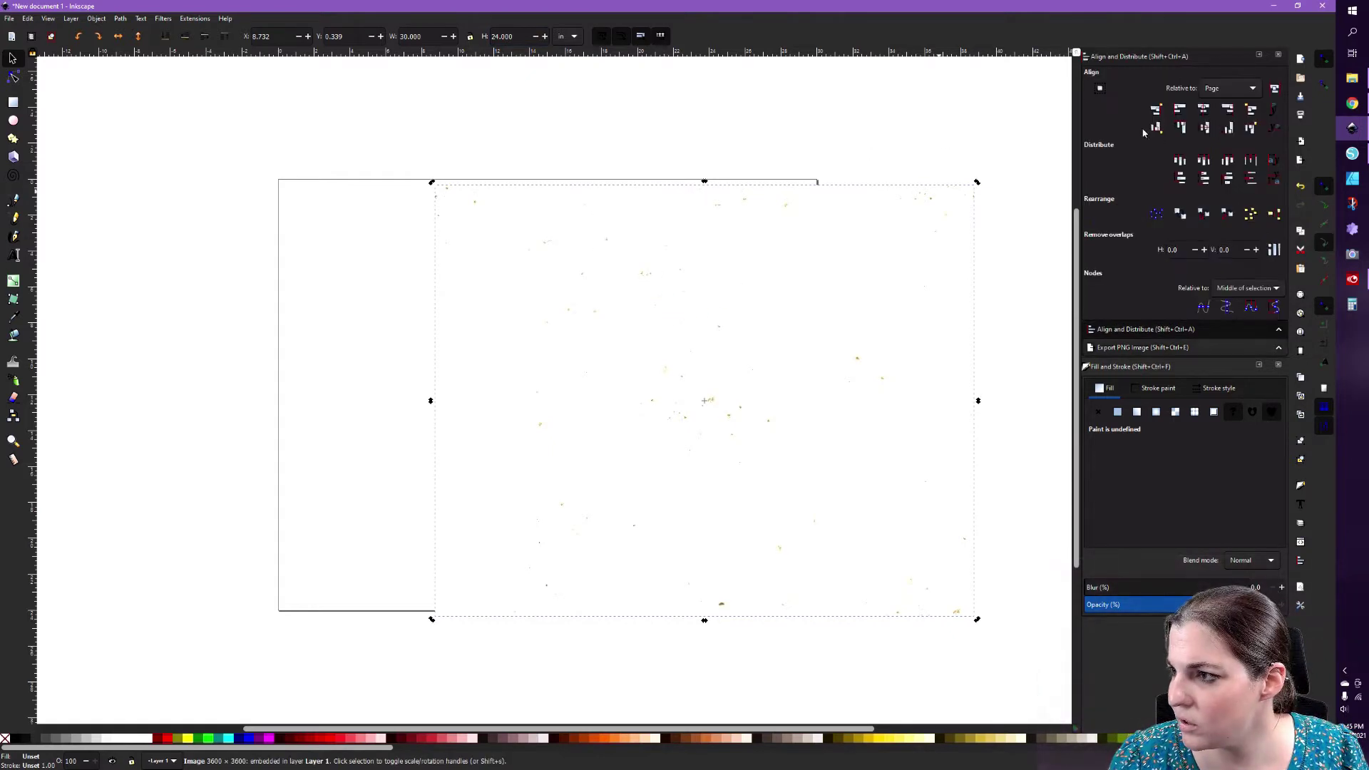
pyautogui.click(1203, 108)
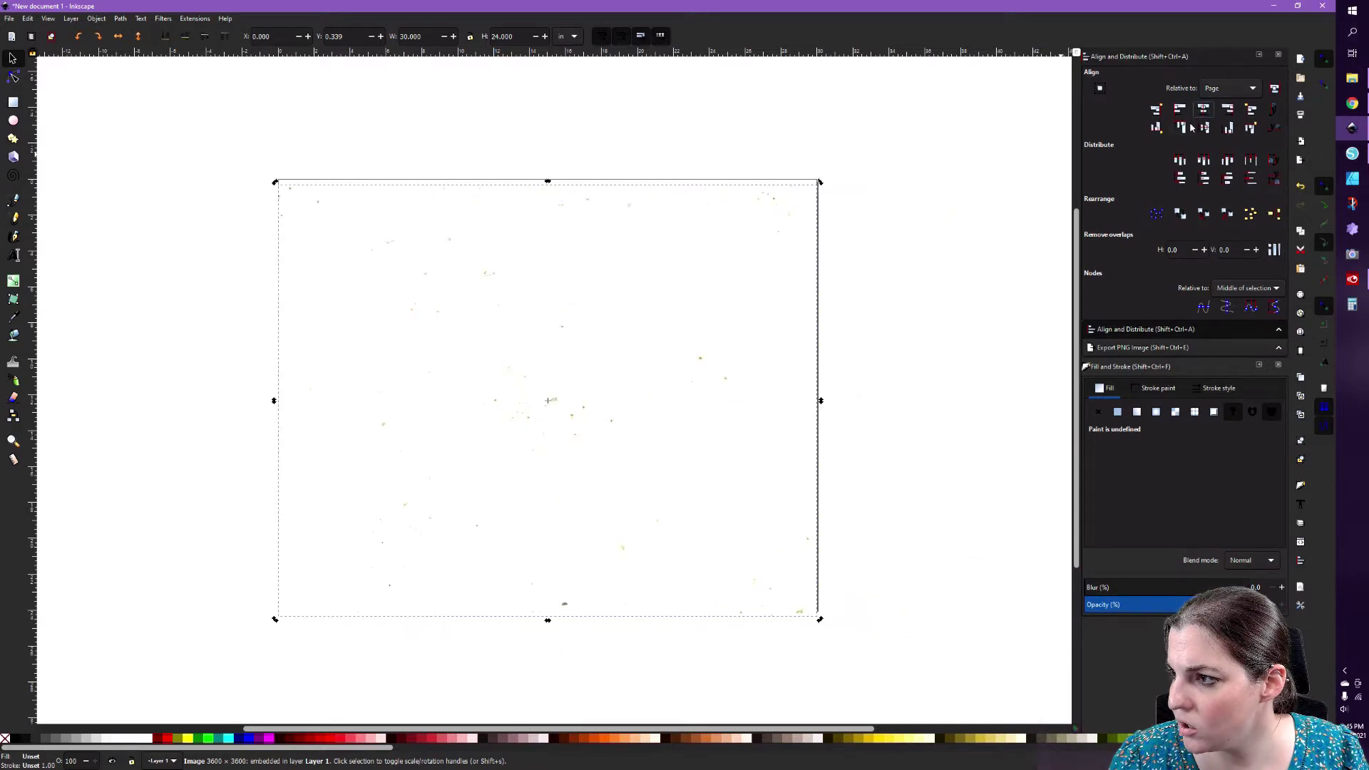
pyautogui.click(1205, 128)
pyautogui.click(910, 276)
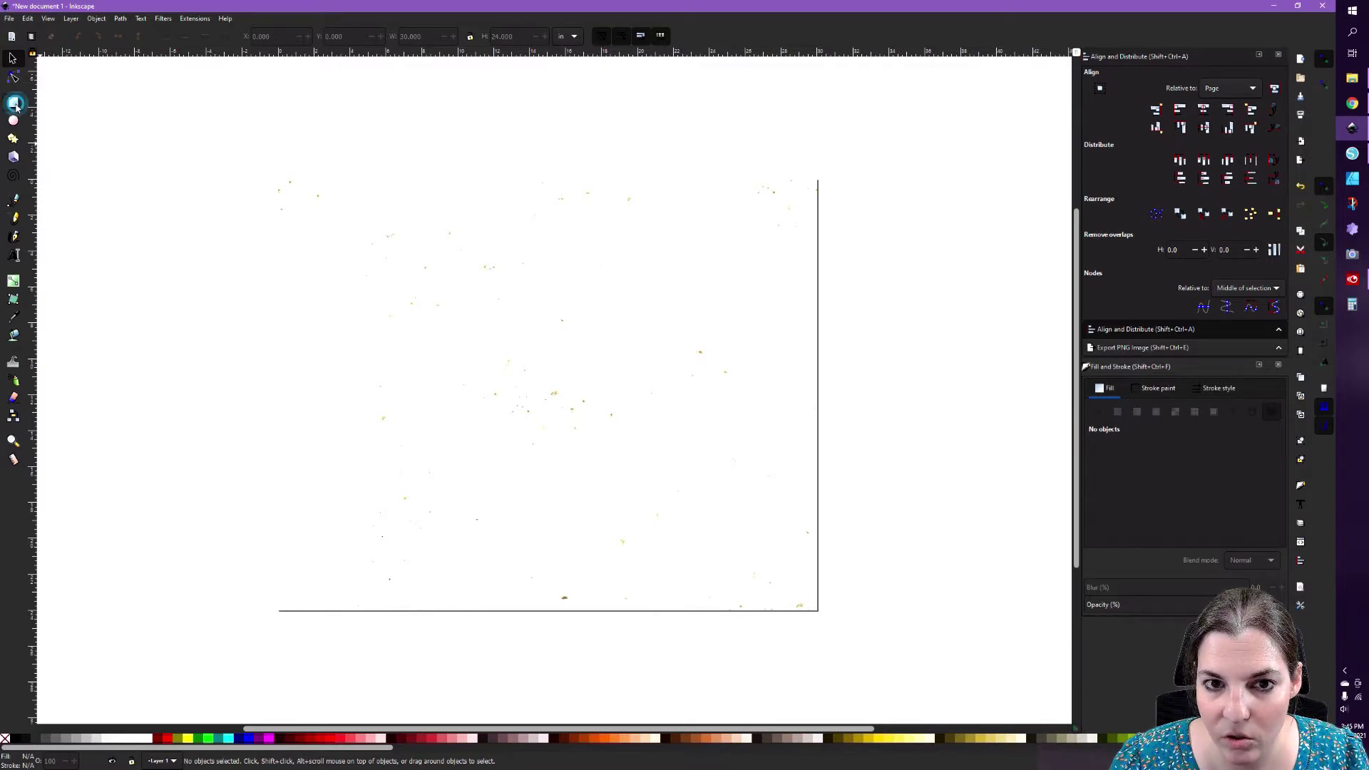
# Draw a rectangle about 17.8 by 3.5 in near the page's lower edge and fill it with dark brown 280b0b.
pyautogui.click(13, 102)
pyautogui.moveTo(200, 512); pyautogui.dragTo(404, 565)
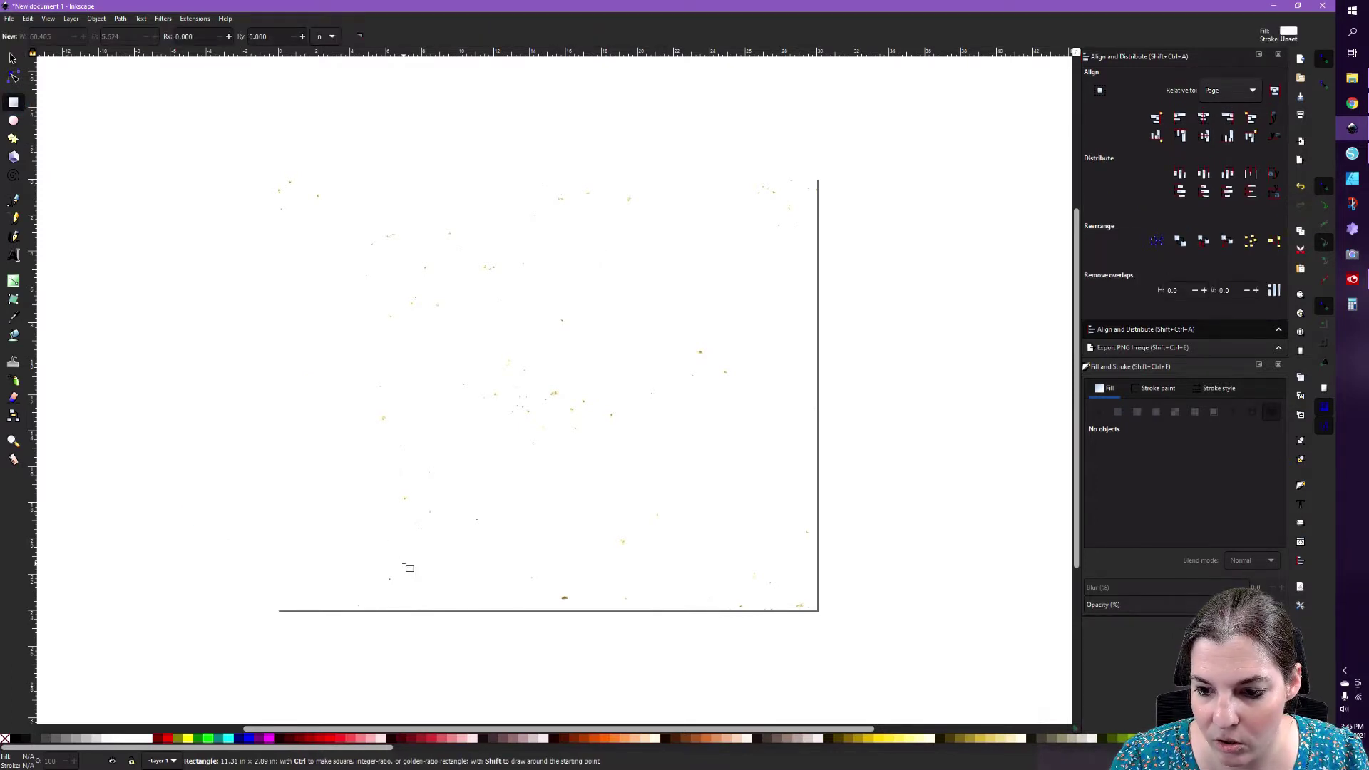
pyautogui.moveTo(521, 575); pyautogui.dragTo(521, 576)
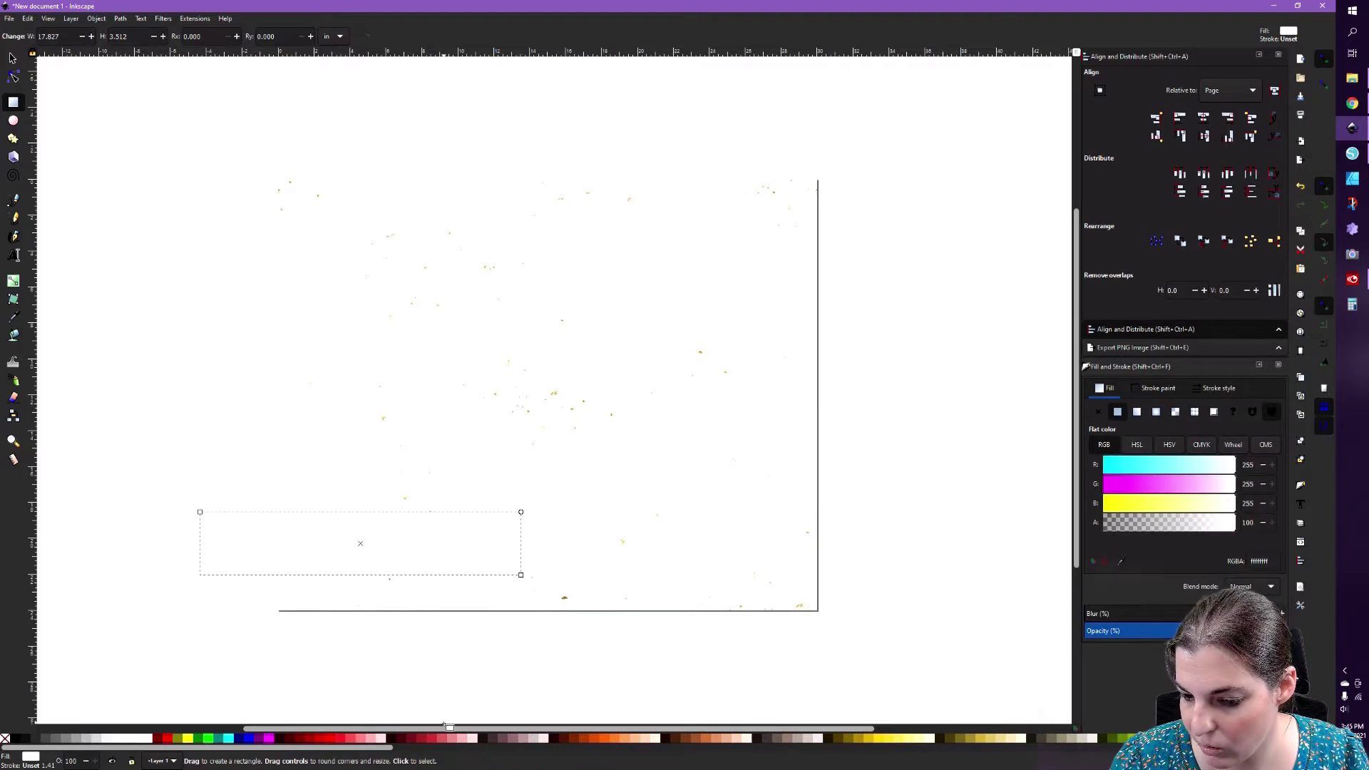
pyautogui.click(400, 739)
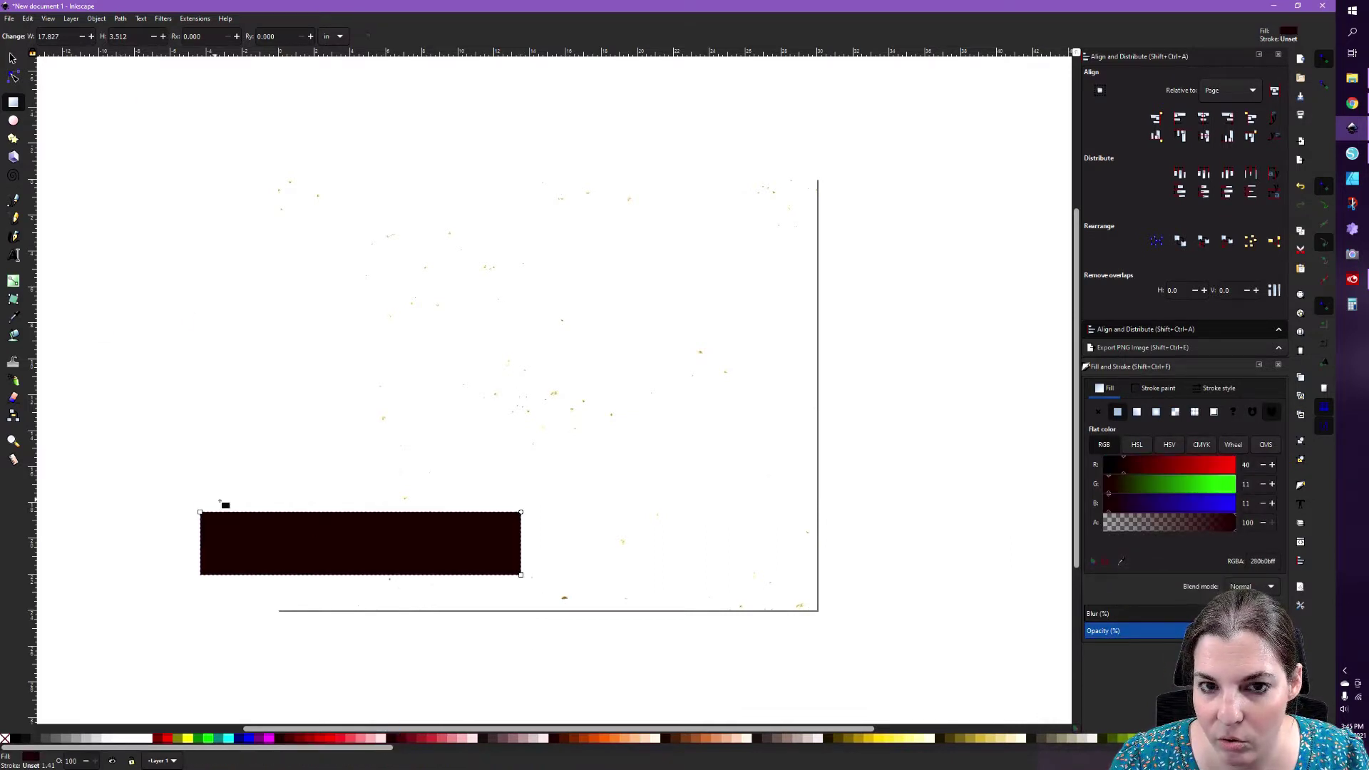
# Set the dark rectangle's size to 30 in wide and 3.5 in high.
pyautogui.click(12, 59)
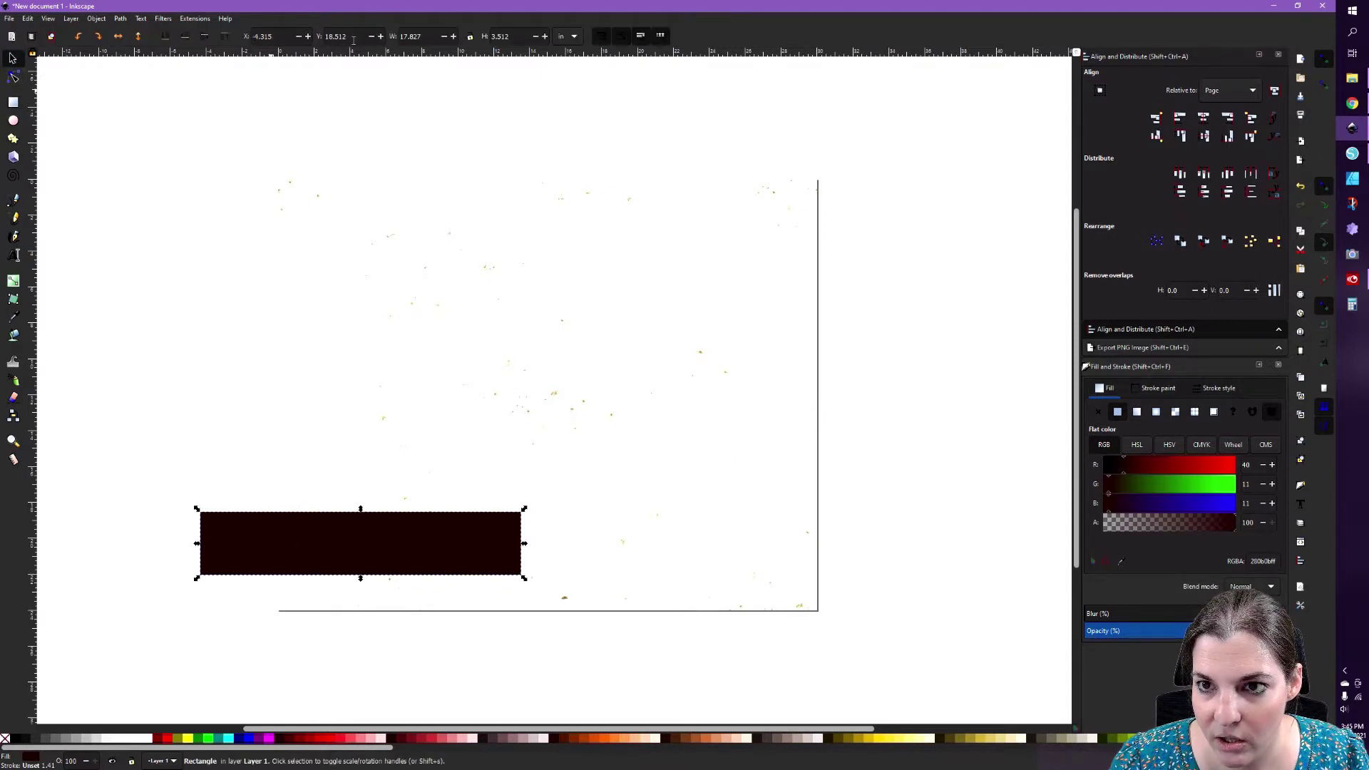
pyautogui.click(416, 36)
pyautogui.write('30')
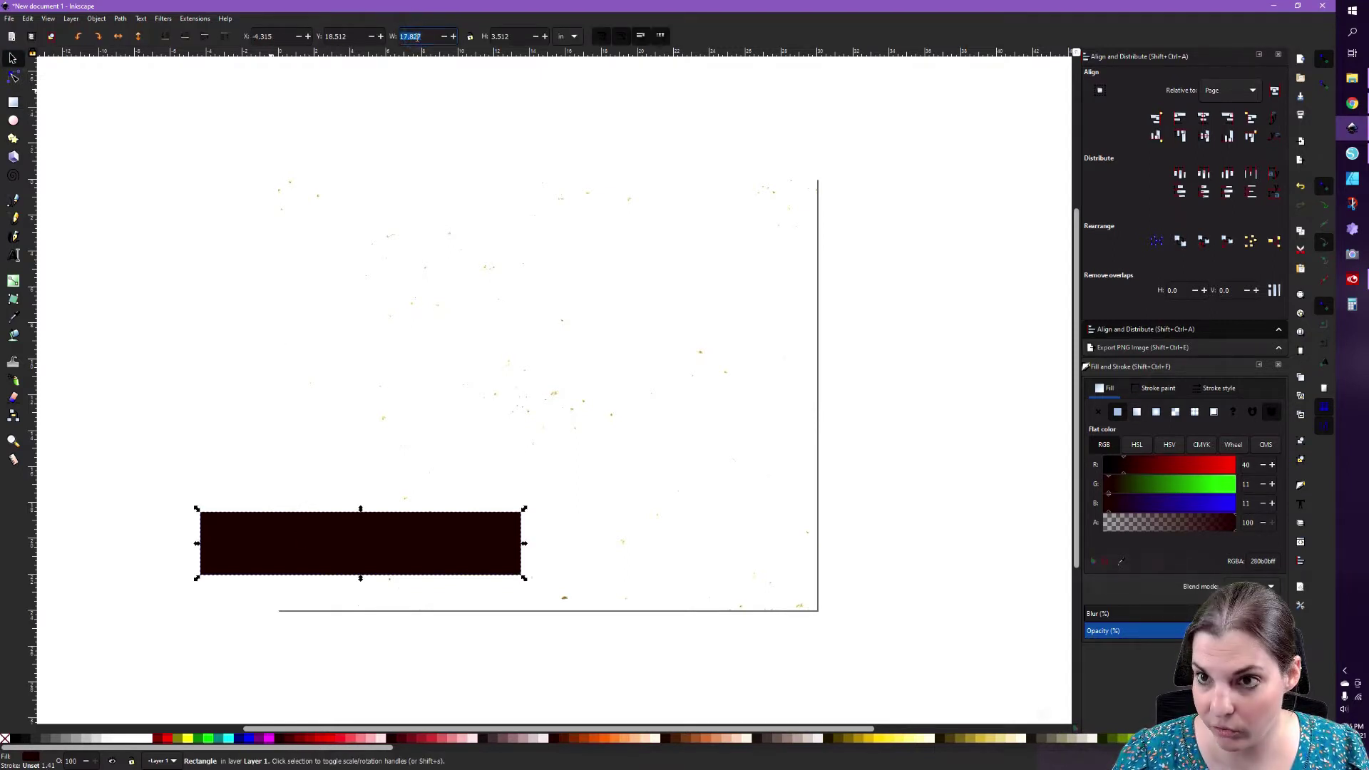
pyautogui.press('Tab')
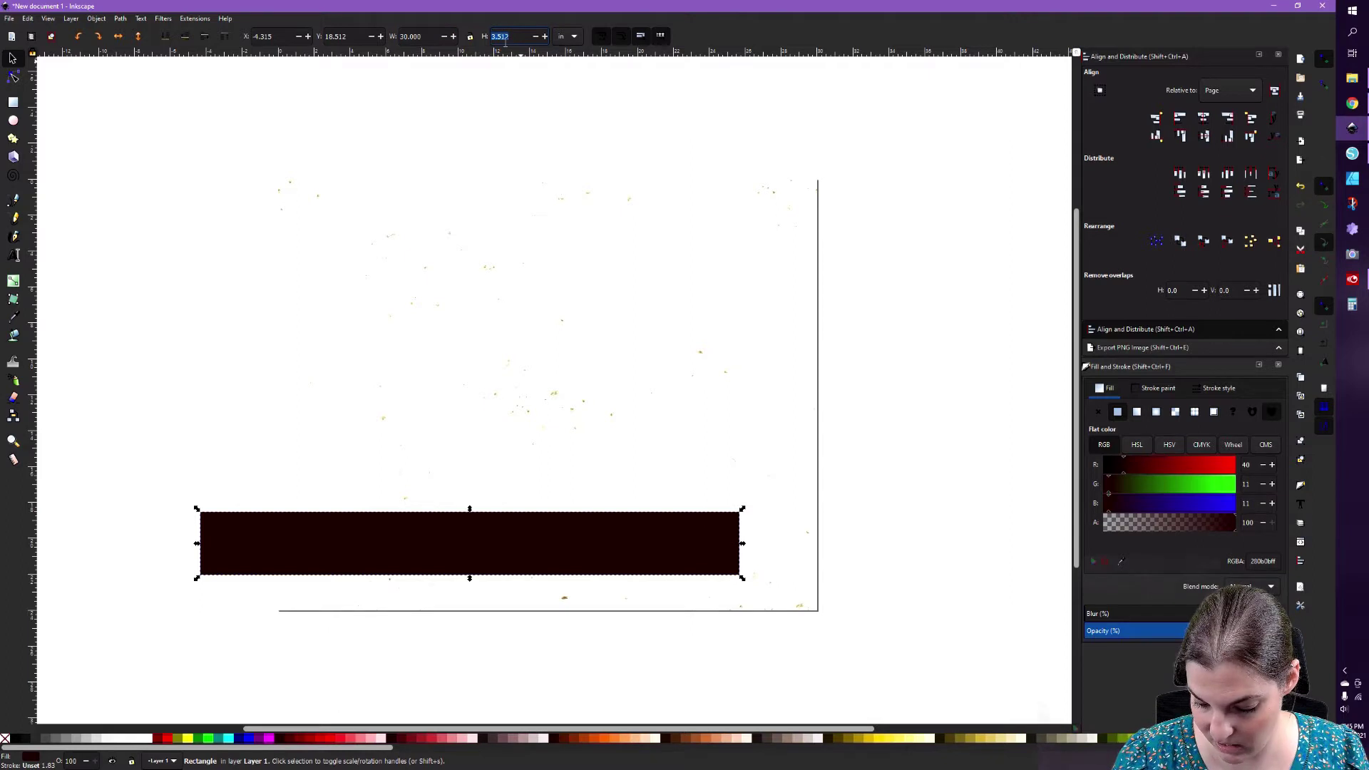
pyautogui.write('3.5')
pyautogui.press('Return')
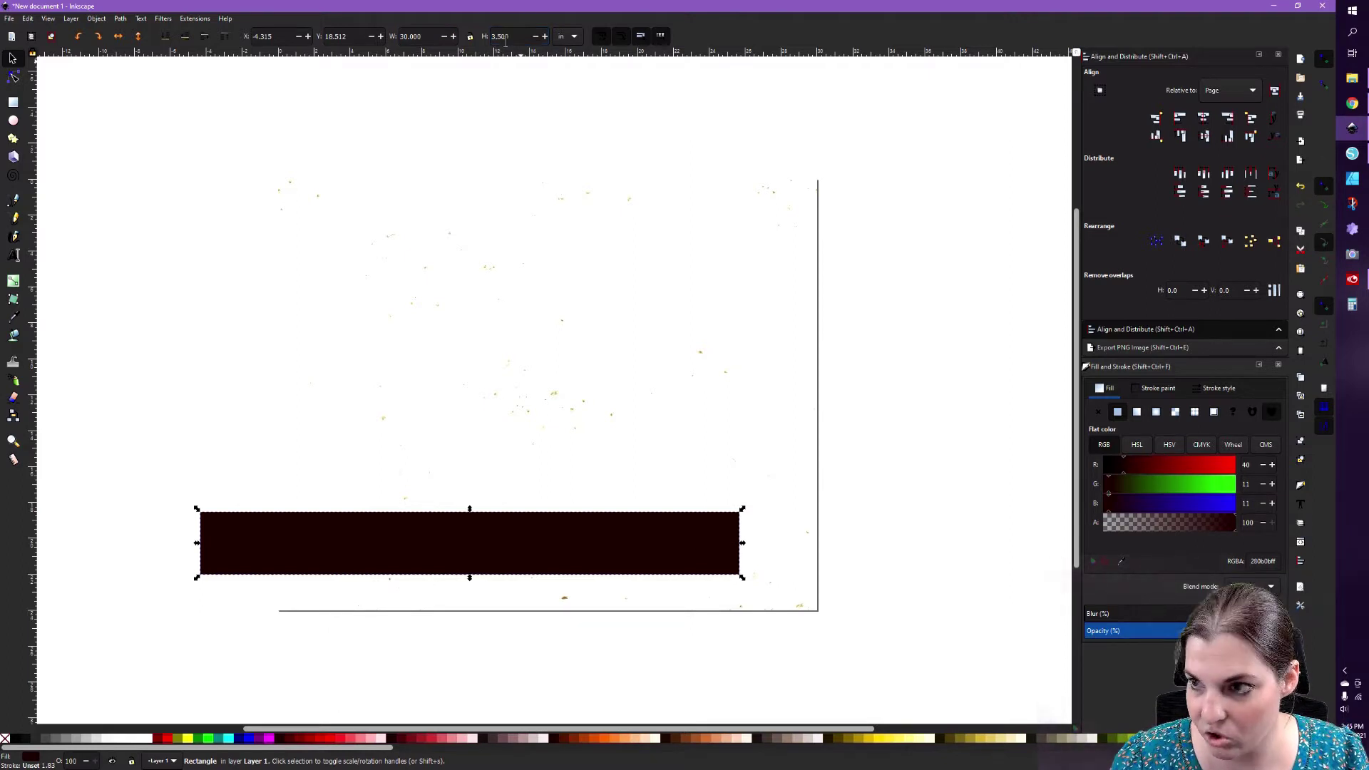
# Centre the dark rectangle horizontally on the page, align it to the page's bottom edge, and deselect it.
pyautogui.click(1205, 118)
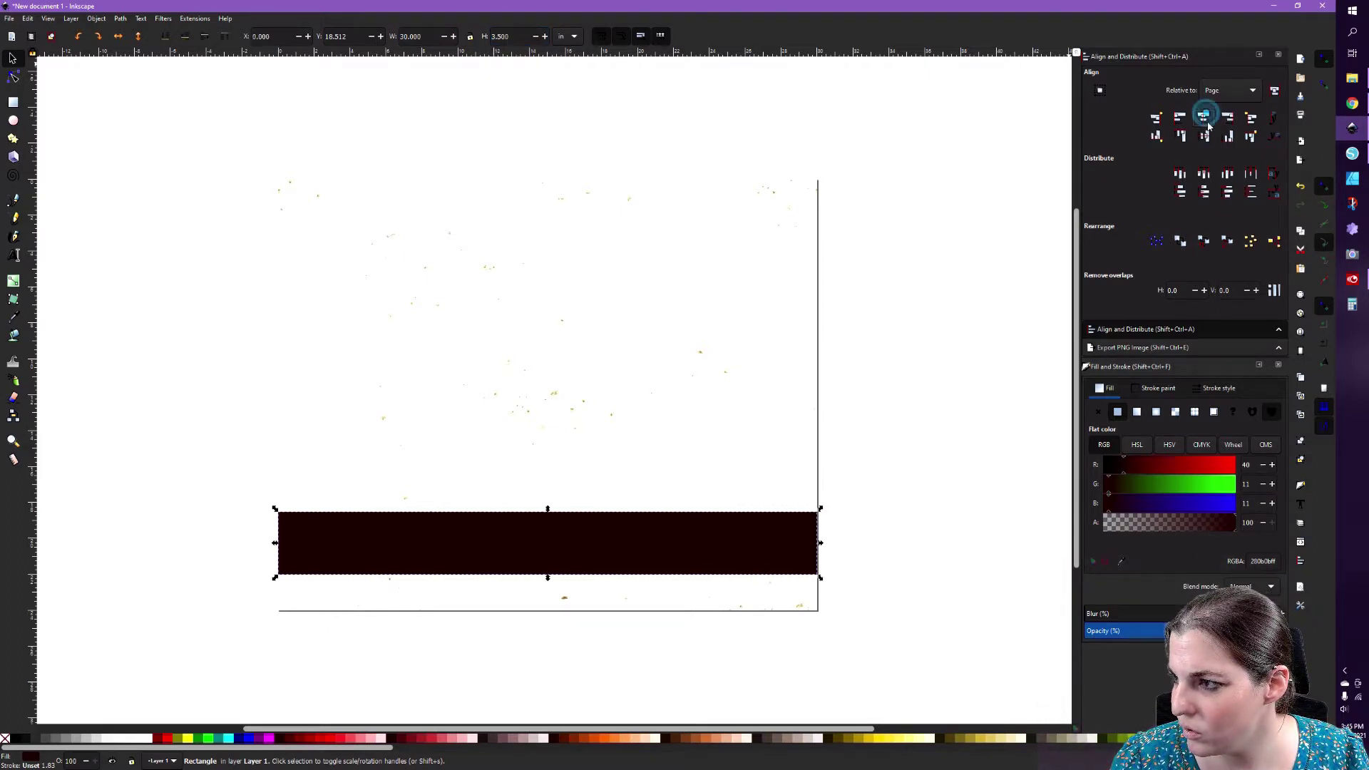
pyautogui.click(1228, 139)
pyautogui.click(987, 370)
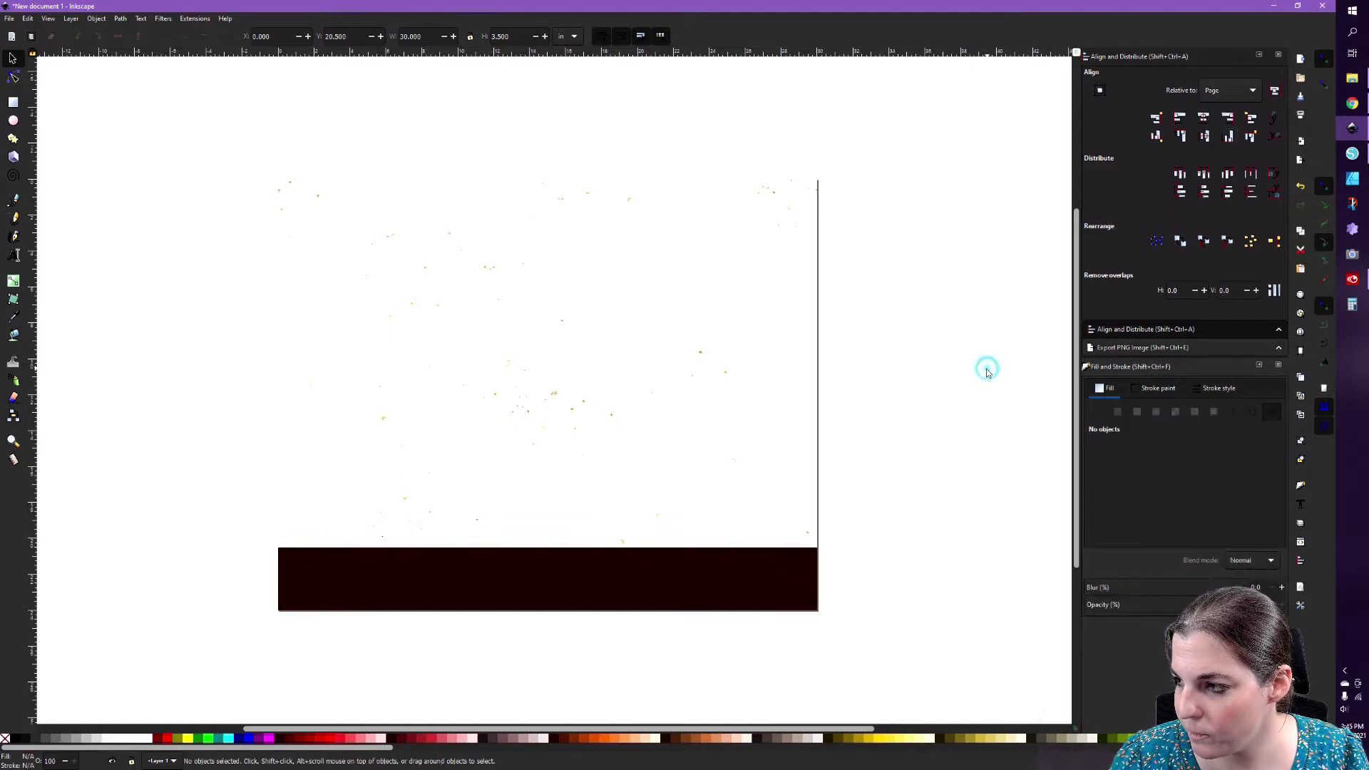
# Find the Shooting Star SVG logo within the Business folder in File Explorer and import it into the Inkscape document.
pyautogui.click(1352, 77)
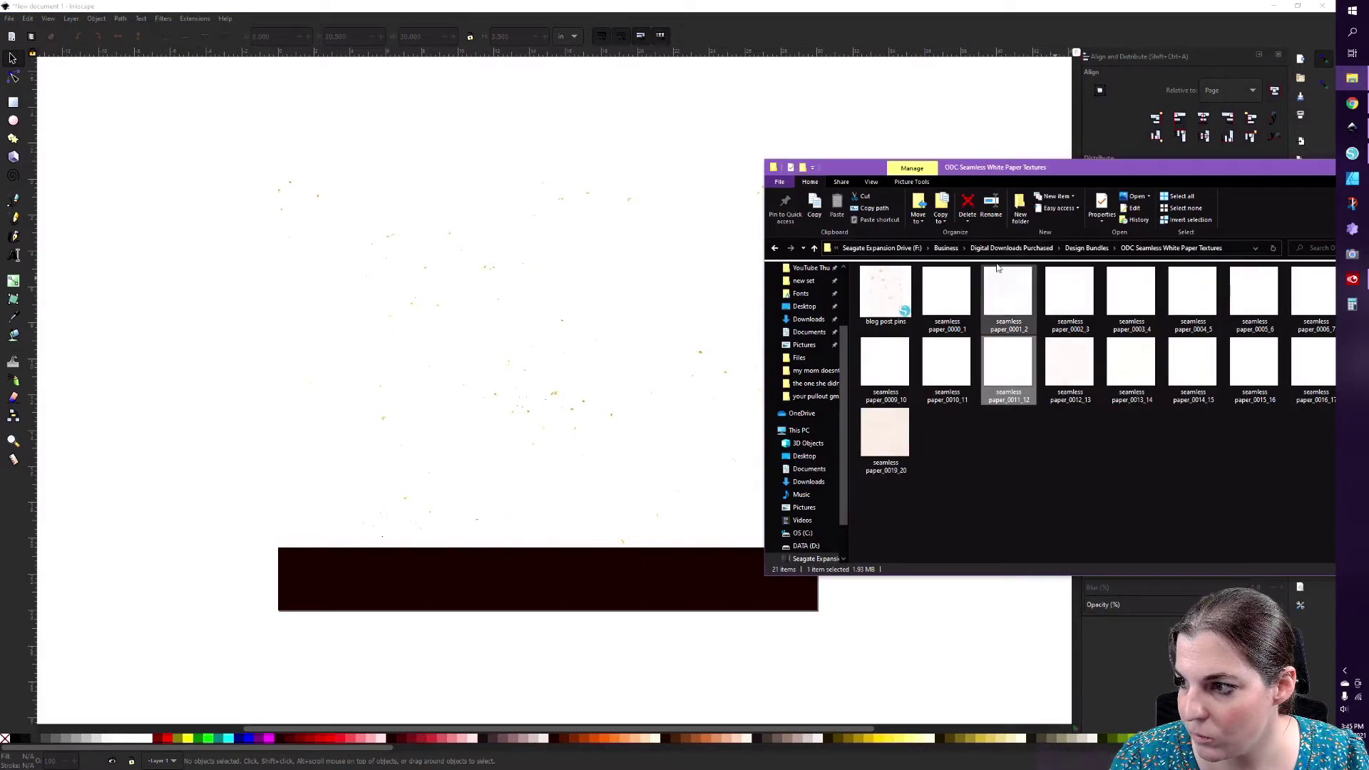
pyautogui.click(945, 248)
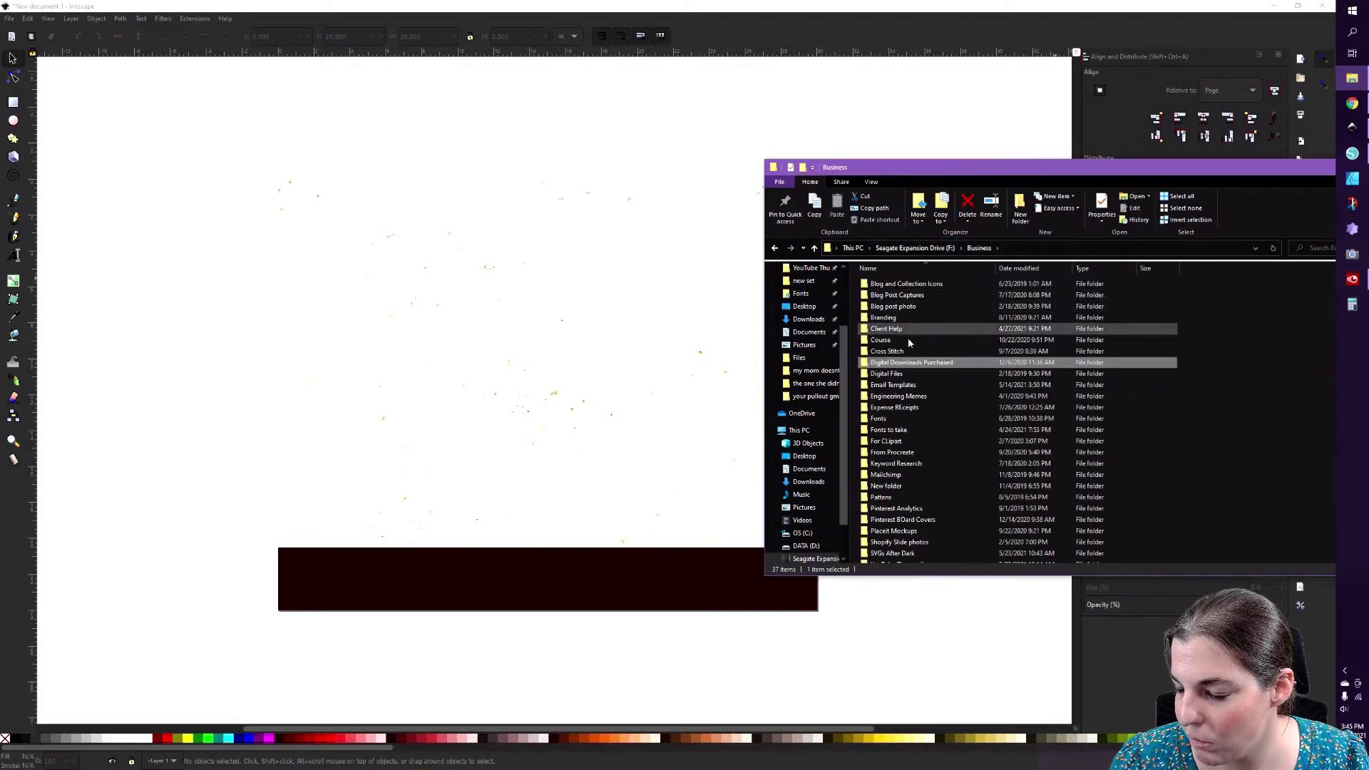
pyautogui.doubleClick(909, 373)
pyautogui.doubleClick(907, 294)
pyautogui.moveTo(908, 283); pyautogui.dragTo(316, 390)
pyautogui.click(788, 460)
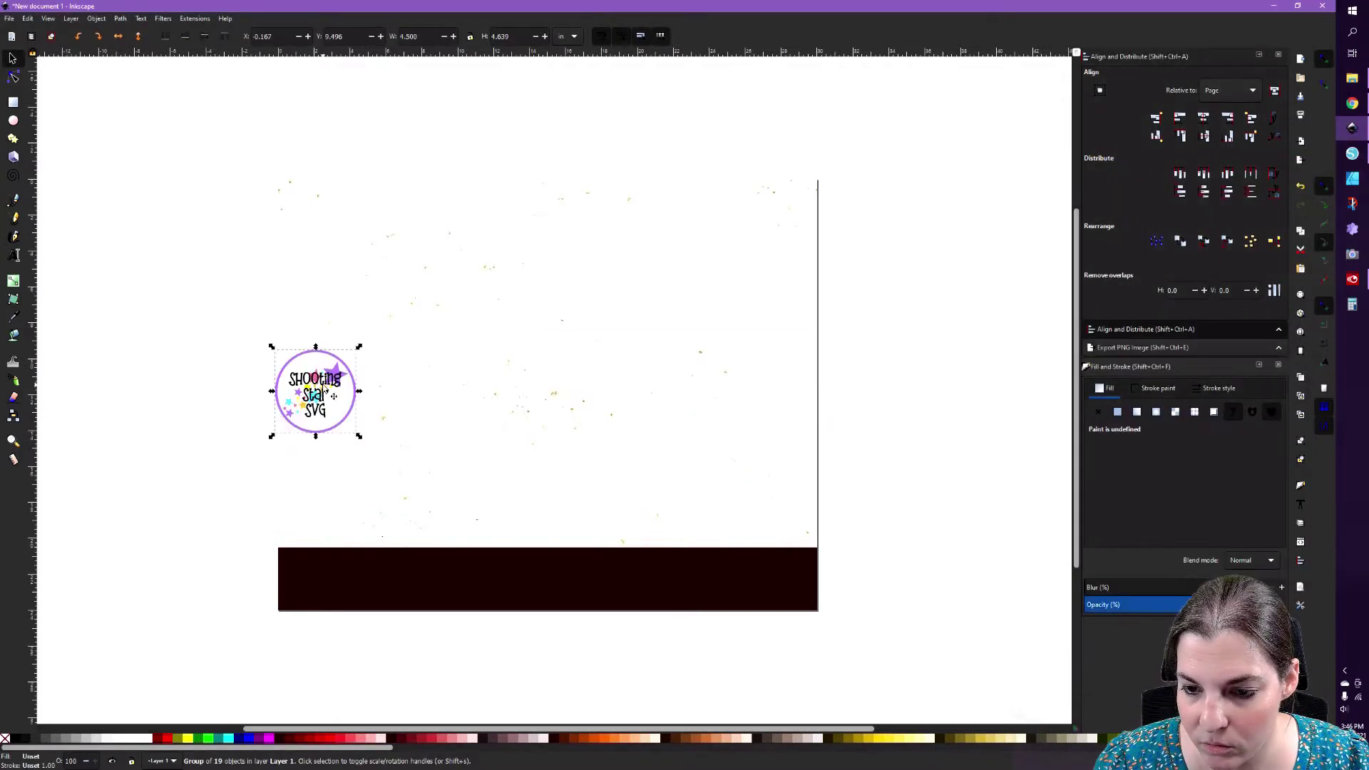
# Move the Shooting Star SVG logo onto the banner, align it to the page's left and bottom edges, and deselect it.
pyautogui.moveTo(326, 402); pyautogui.dragTo(281, 573)
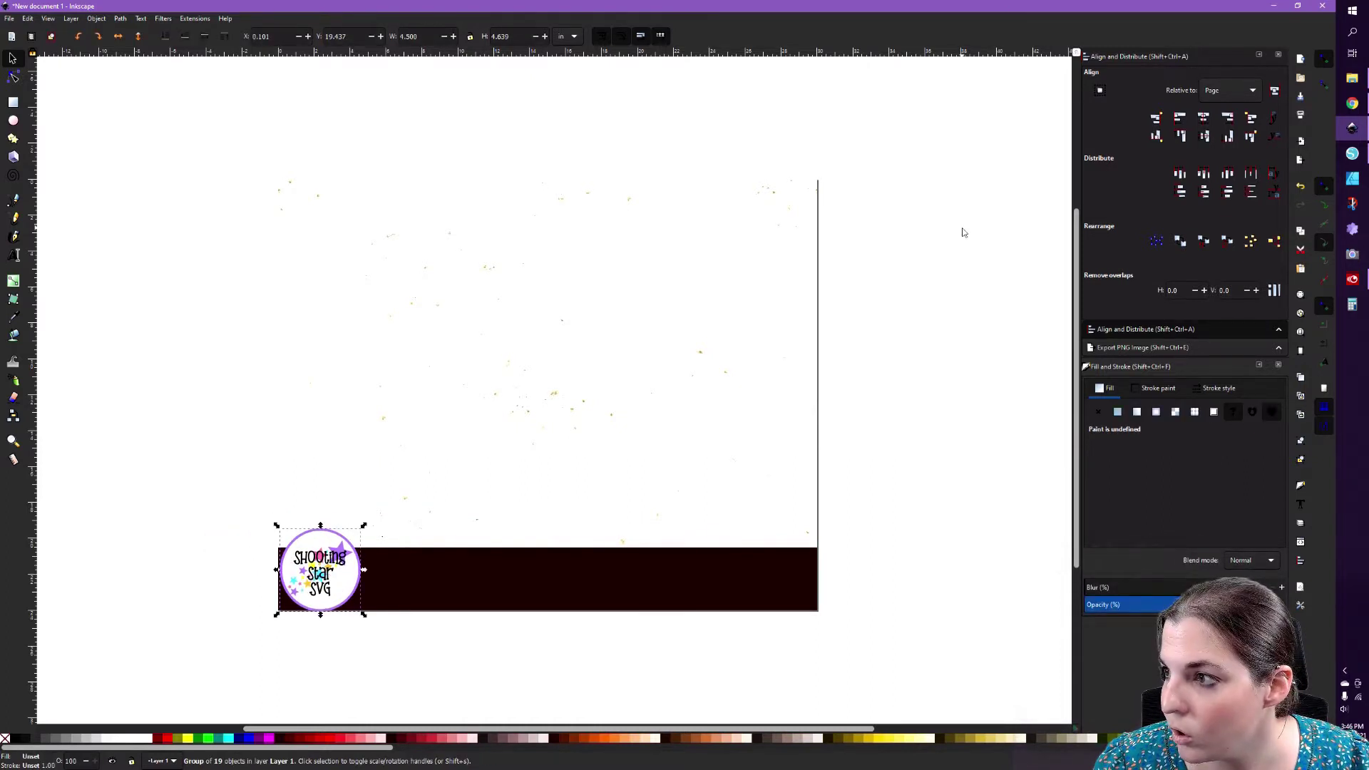
pyautogui.click(1180, 118)
pyautogui.click(1227, 138)
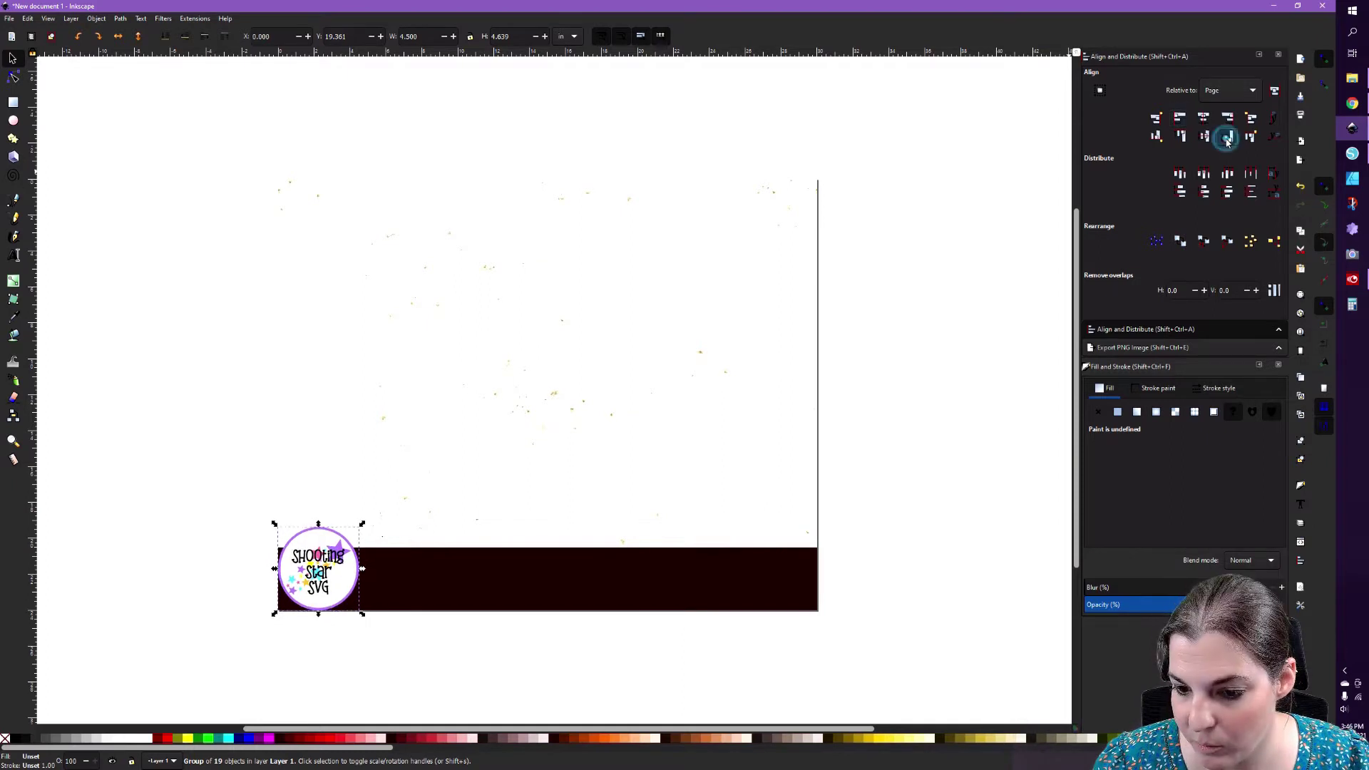
pyautogui.click(961, 540)
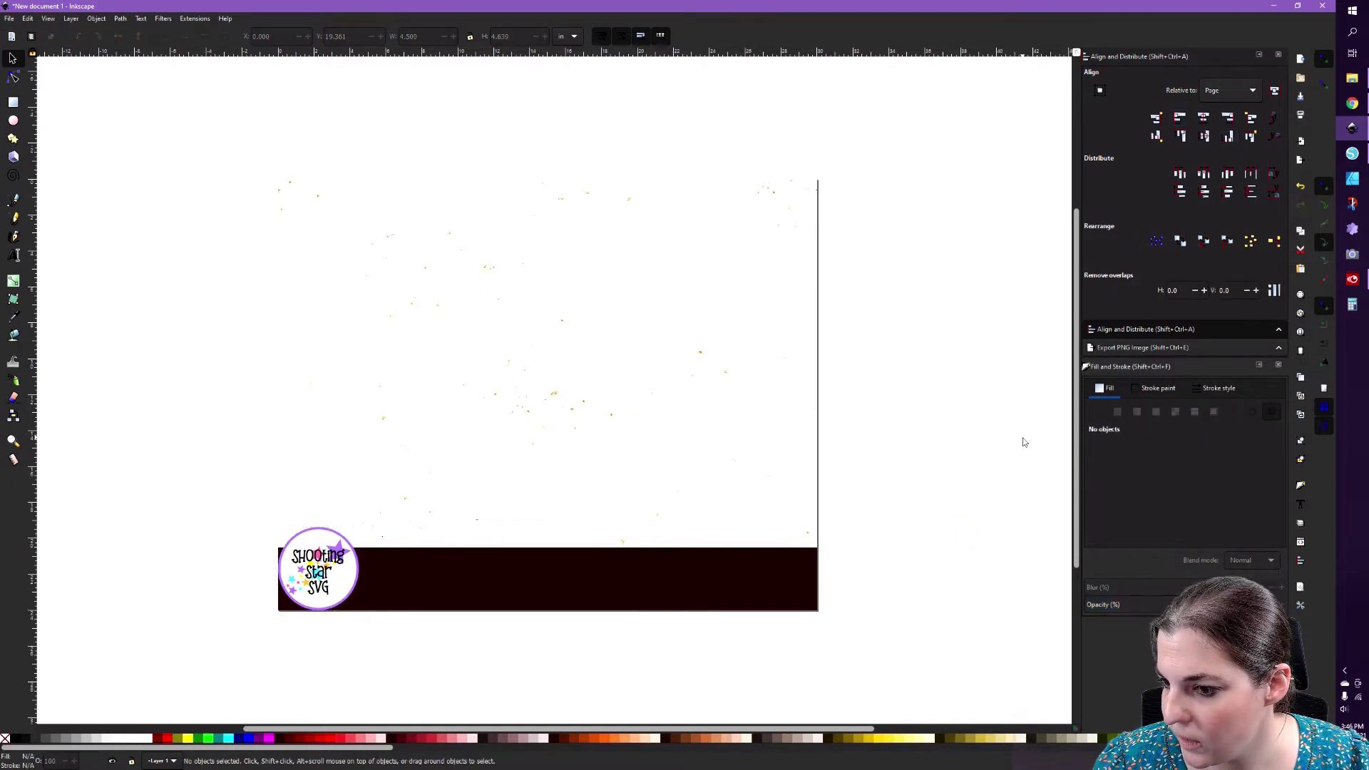
# Recolour the banner rectangle with the purple sampled from the logo's outer ring, then deselect it.
pyautogui.click(727, 595)
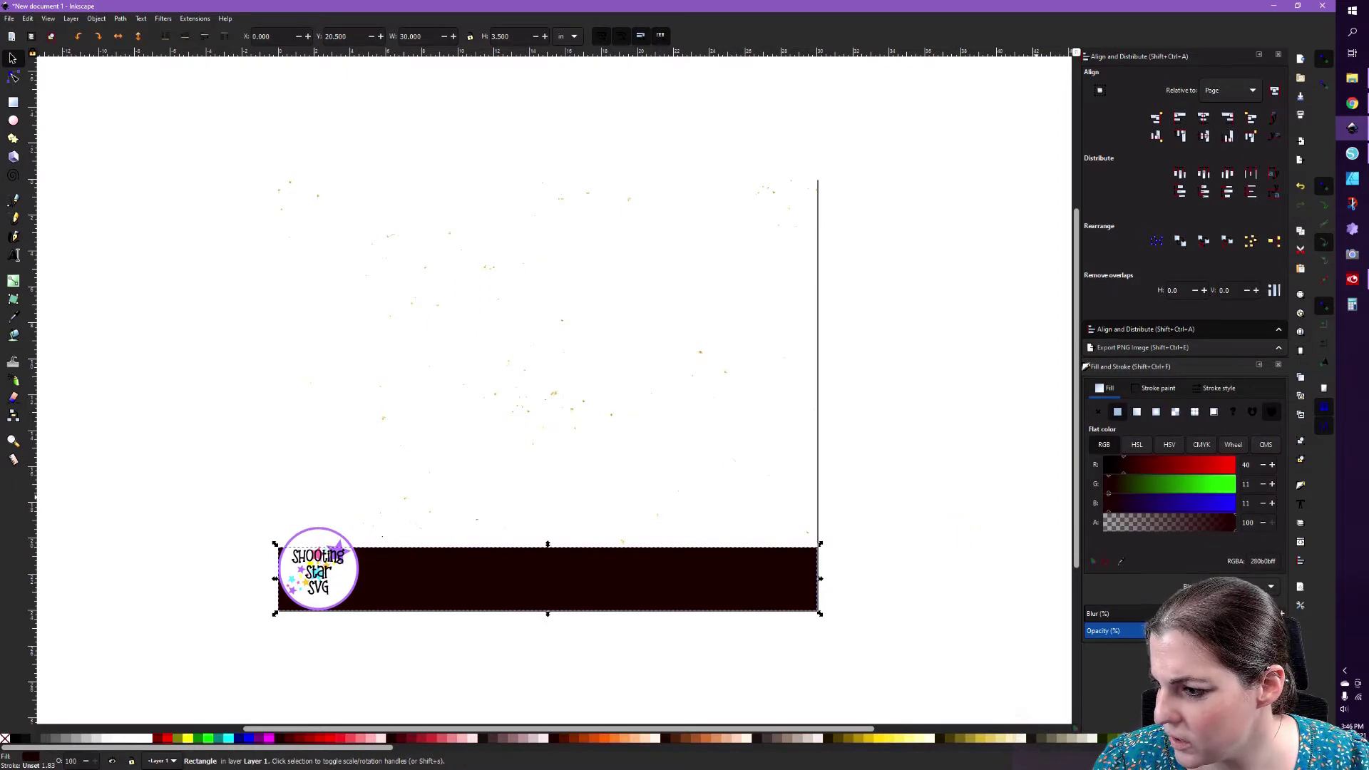
pyautogui.click(1123, 563)
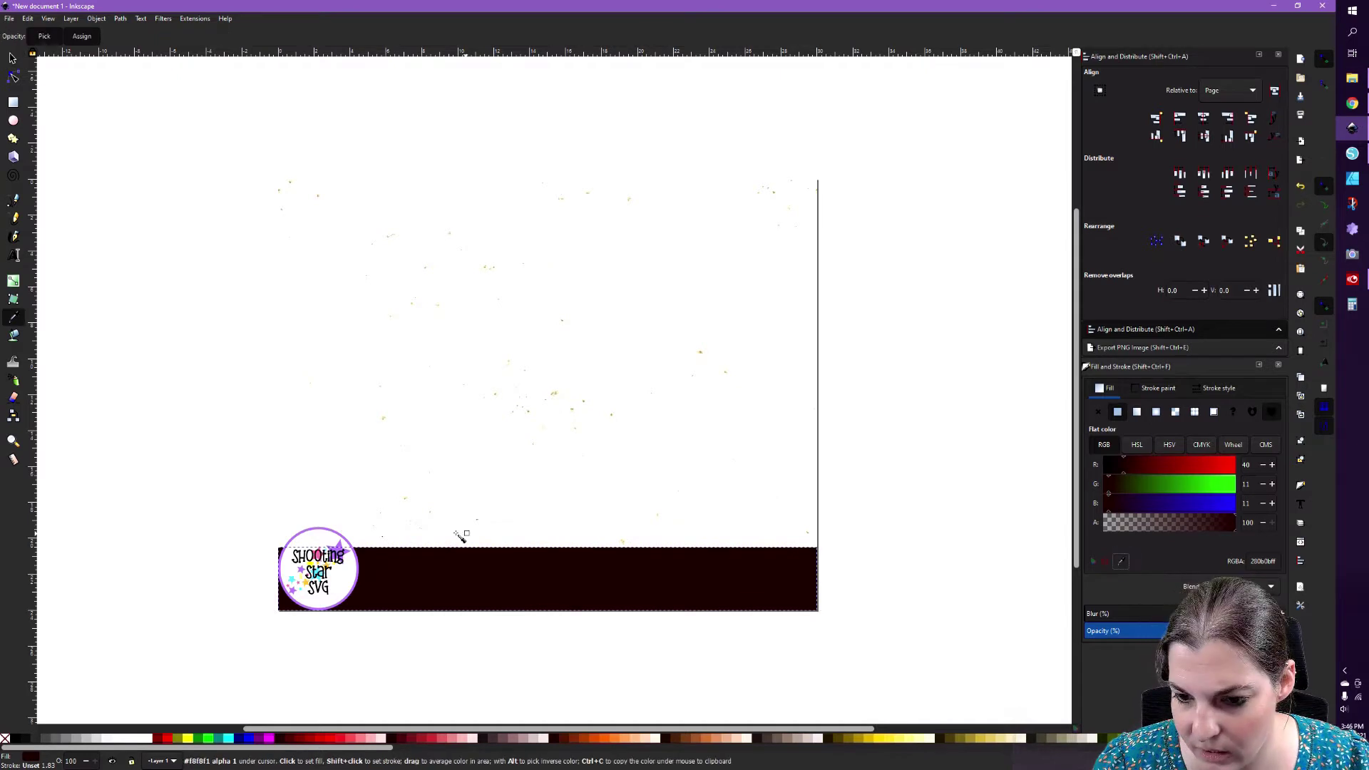
pyautogui.click(344, 550)
pyautogui.click(905, 546)
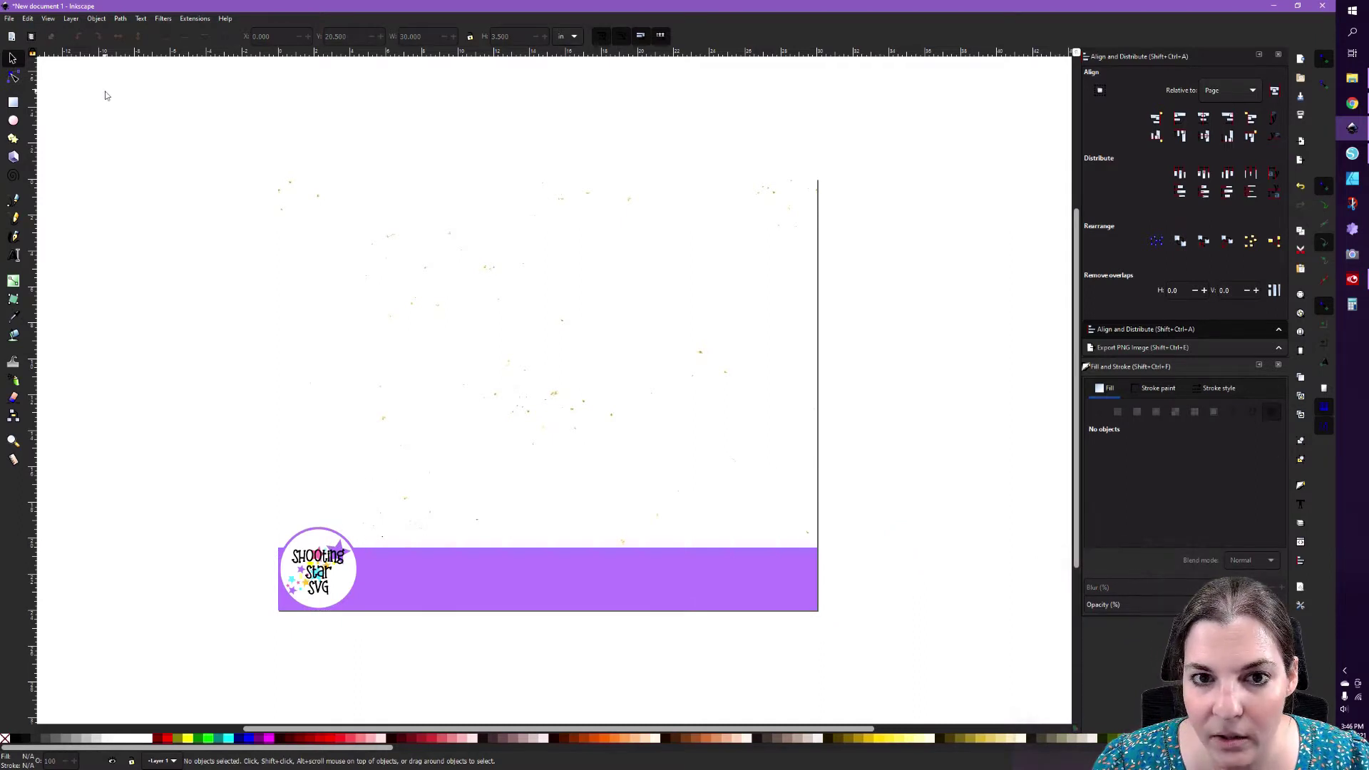
# Add the text "SVG - DXF - JPG - PNG" on the purple banner beside the logo.
pyautogui.click(15, 256)
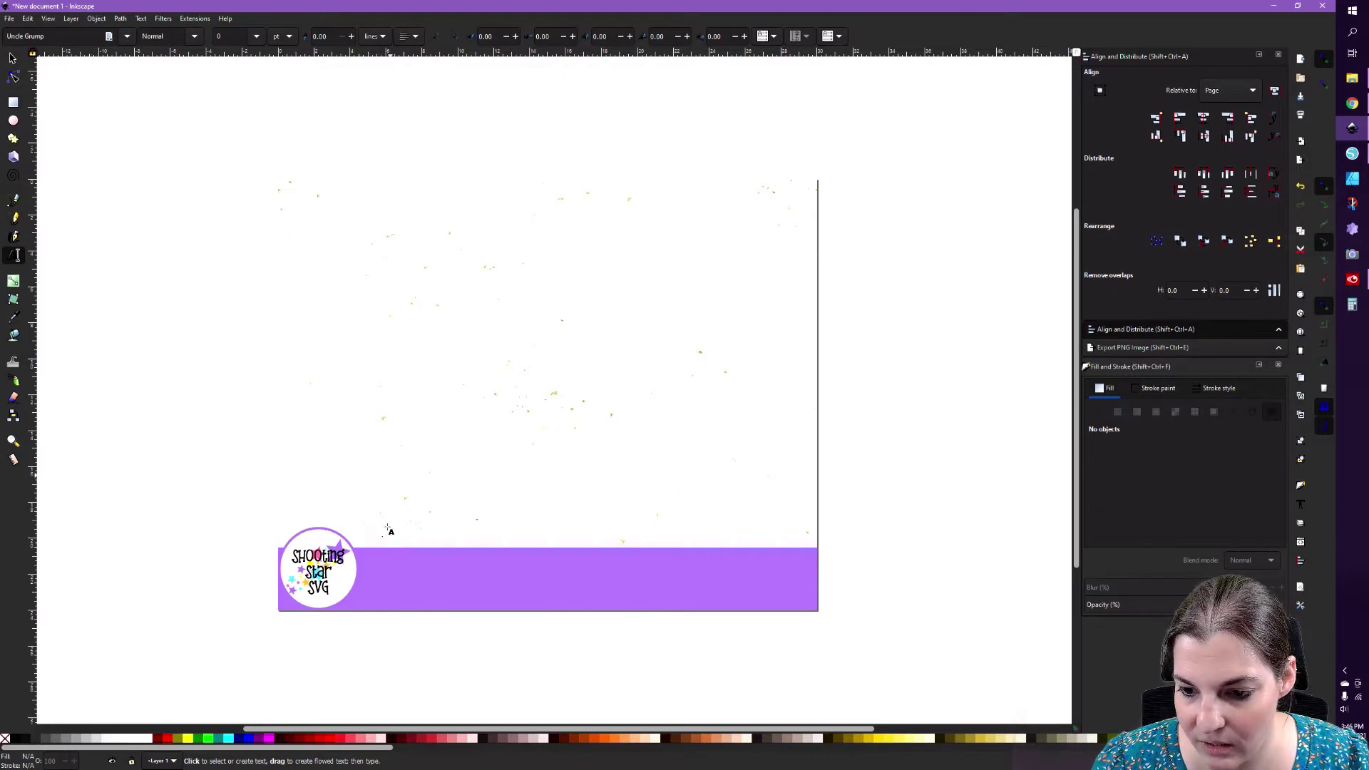
pyautogui.click(400, 582)
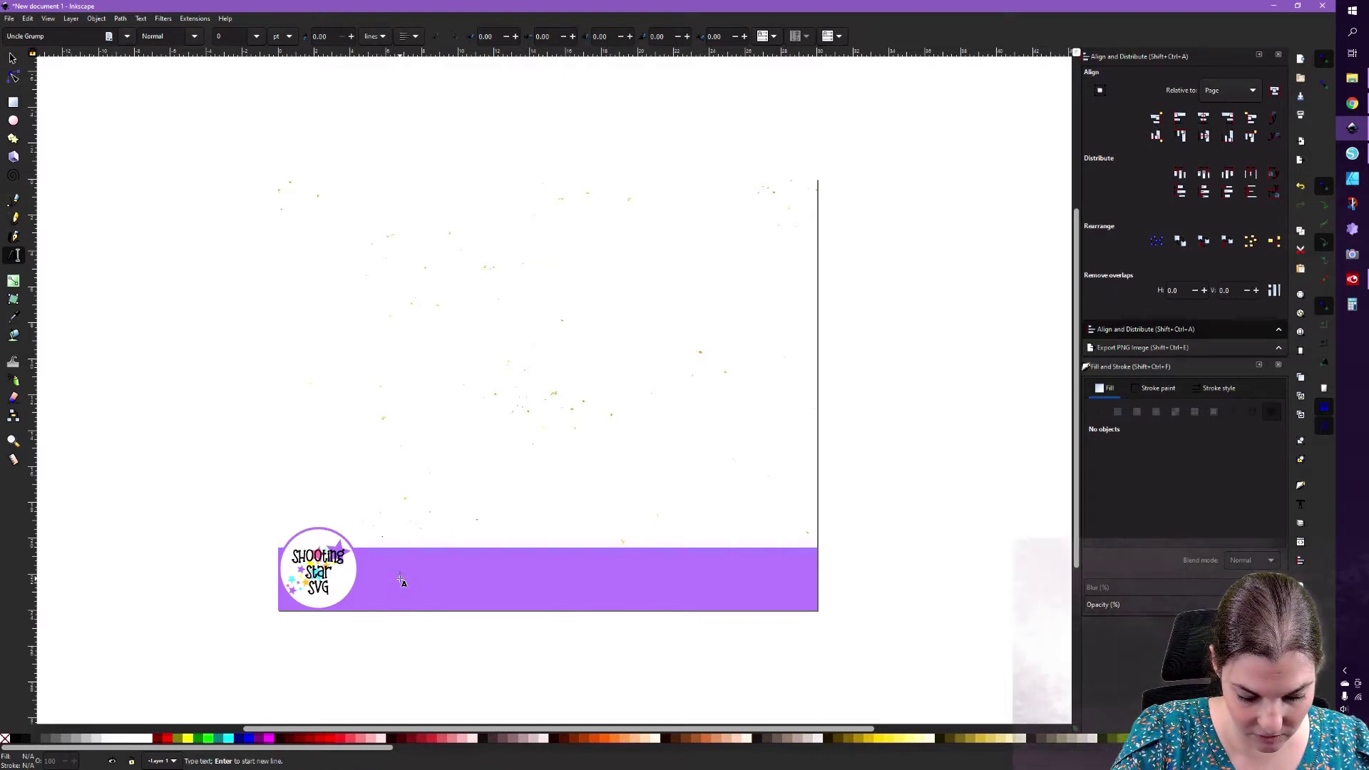
pyautogui.write('SVG - DXF -')
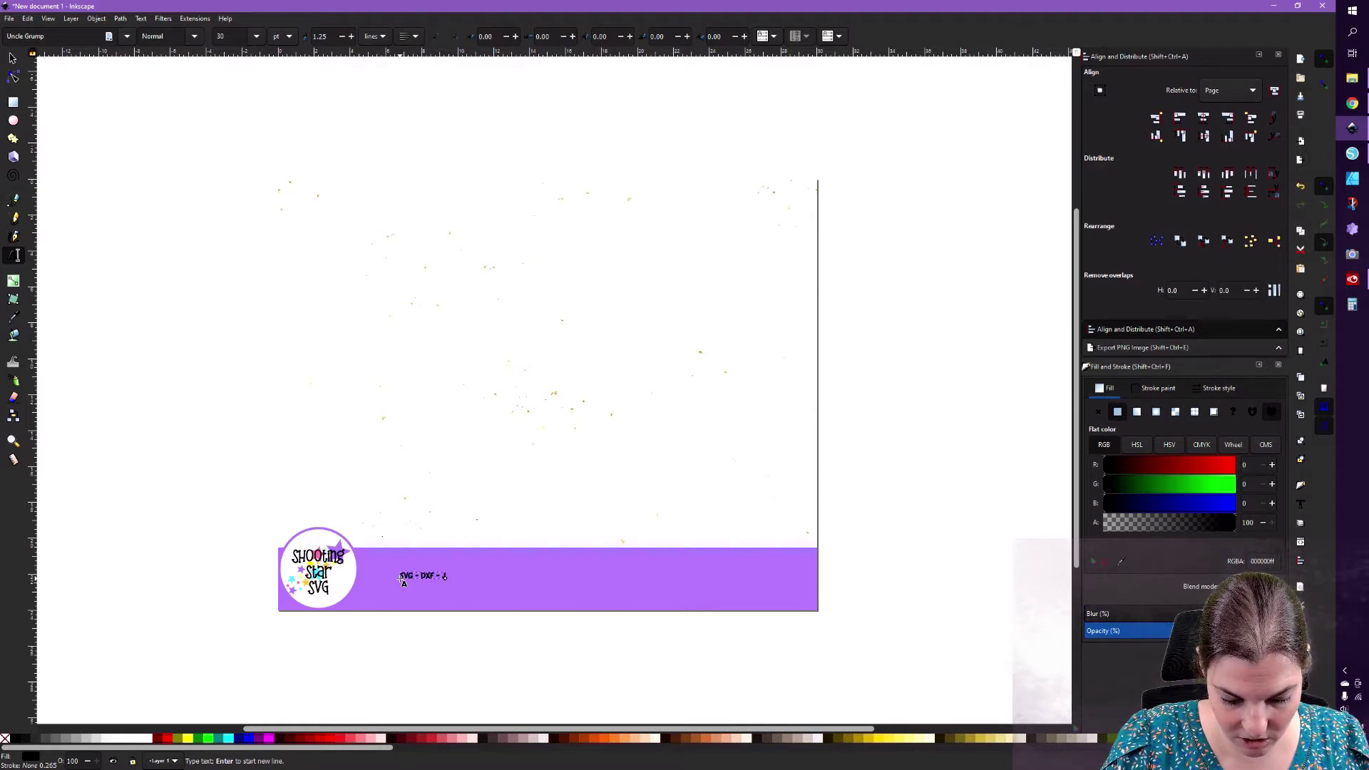
pyautogui.write(' JPG - P')
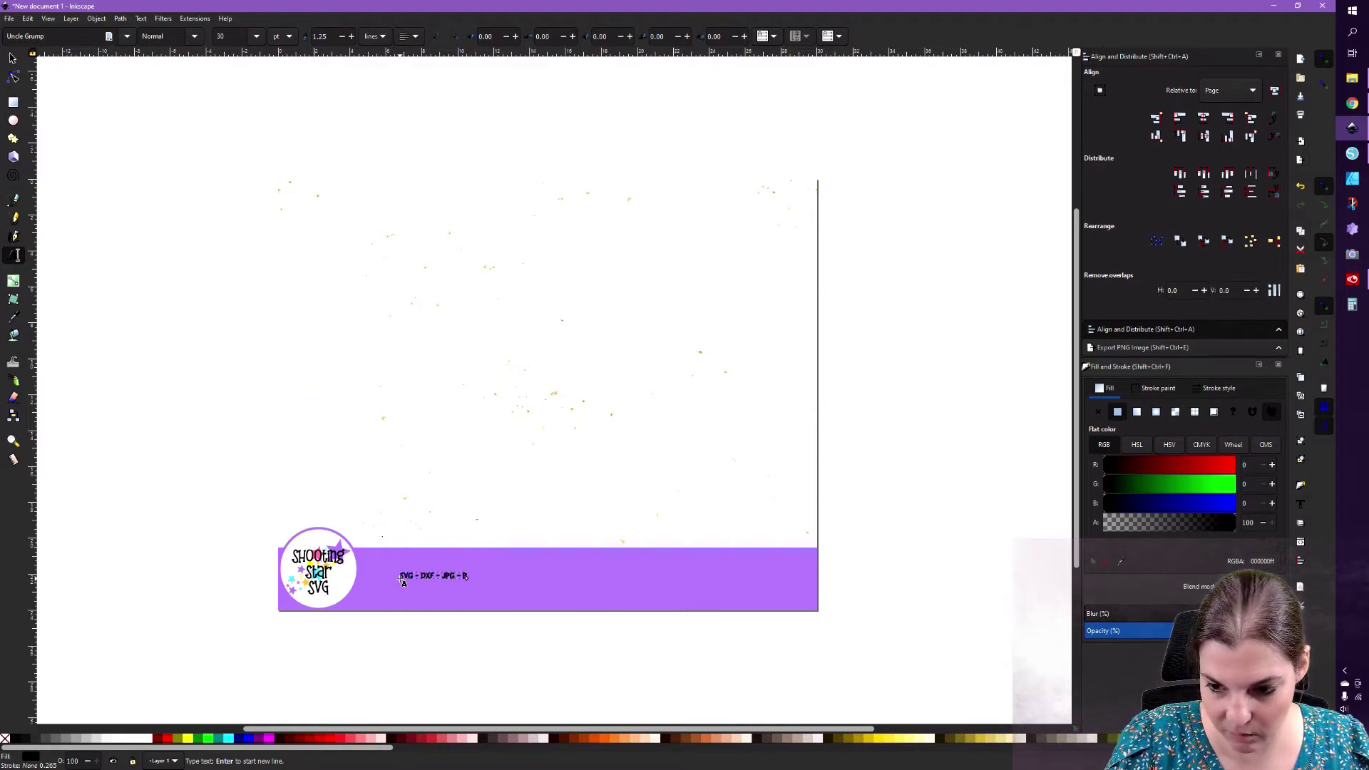
pyautogui.write('NG')
pyautogui.press('Escape')
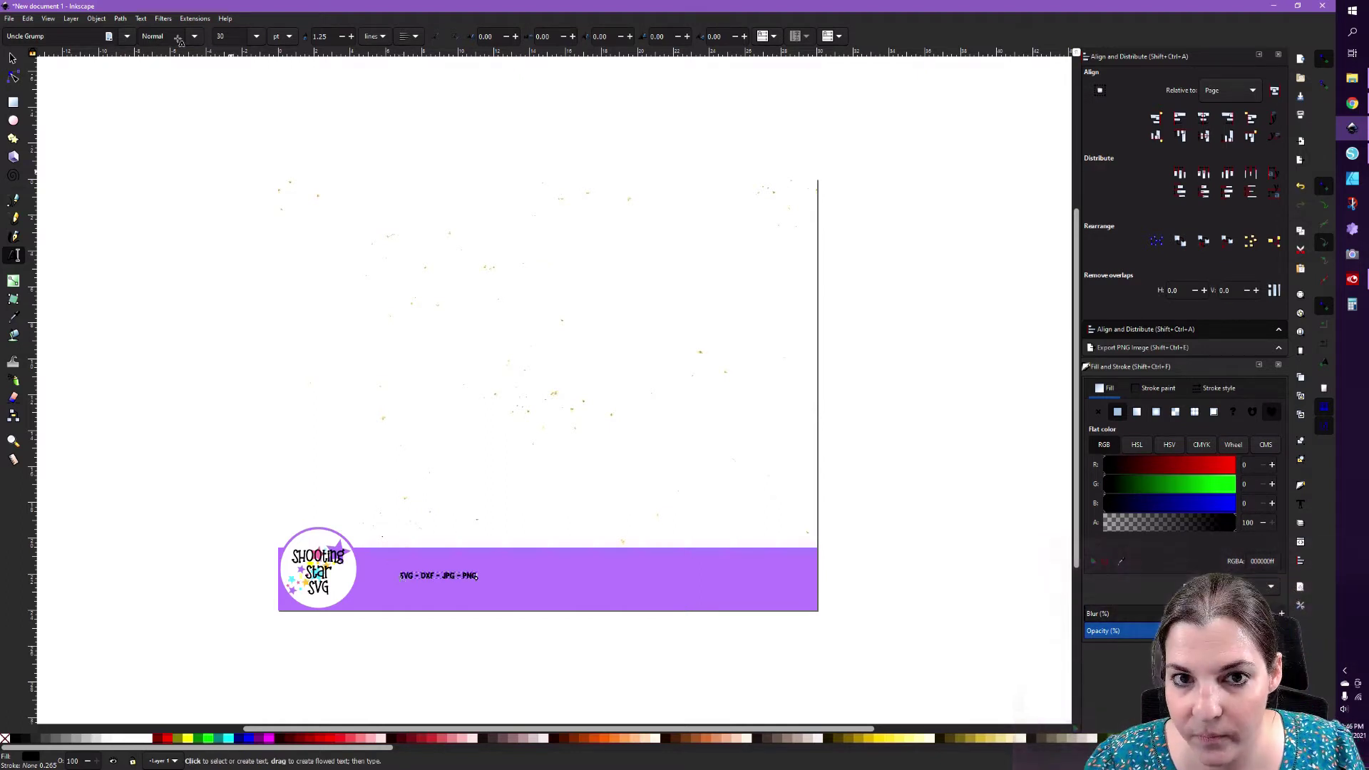
# Scale the banner text proportionally to about 24.2 in wide and fit it within the banner beside the logo.
pyautogui.click(14, 61)
pyautogui.click(469, 36)
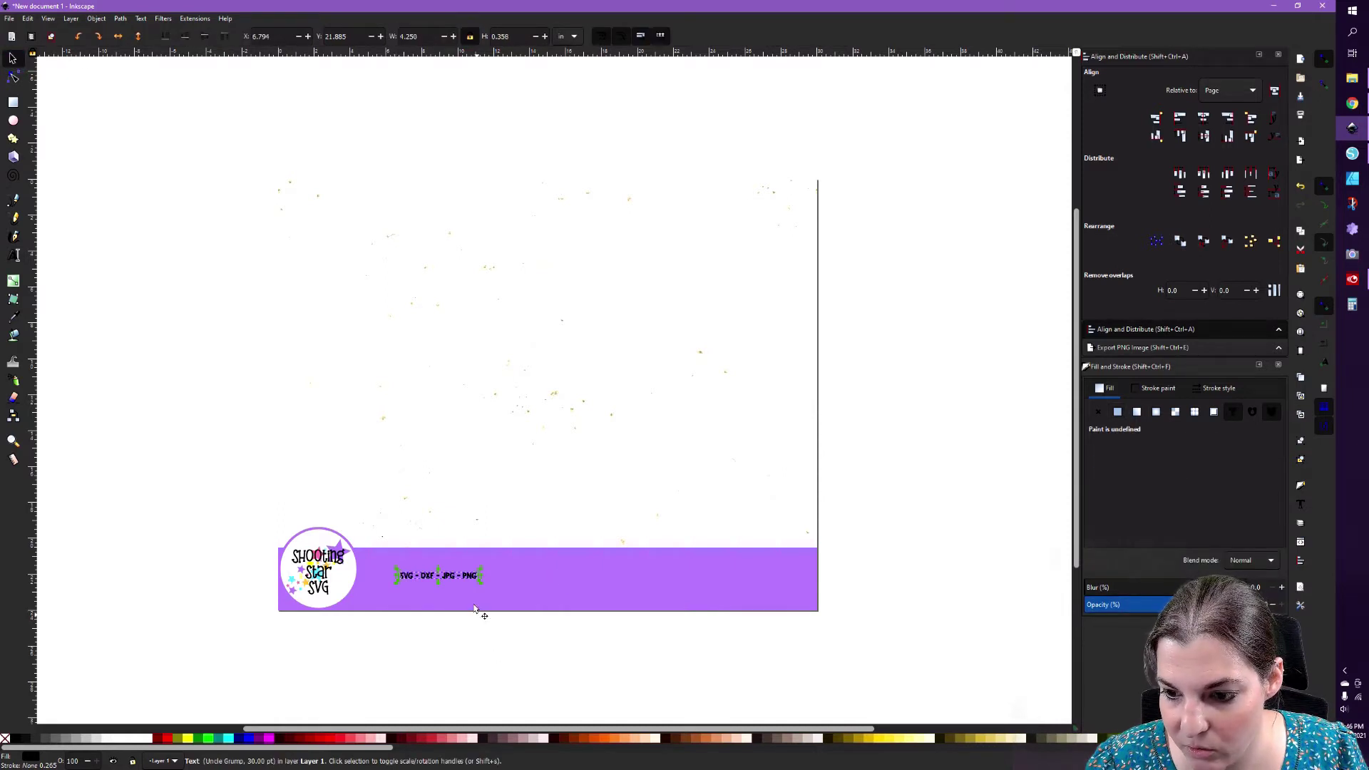
pyautogui.moveTo(479, 585); pyautogui.dragTo(835, 683)
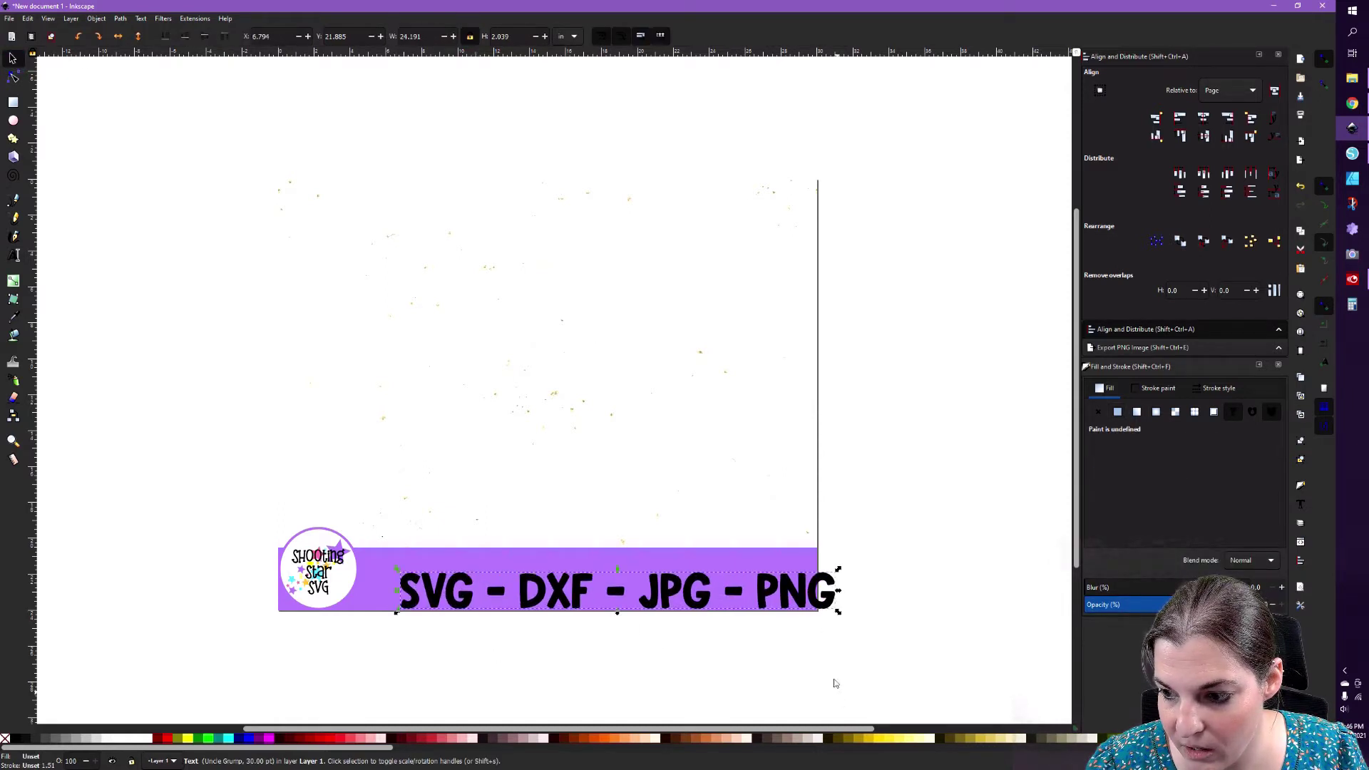
pyautogui.moveTo(800, 597); pyautogui.dragTo(768, 589)
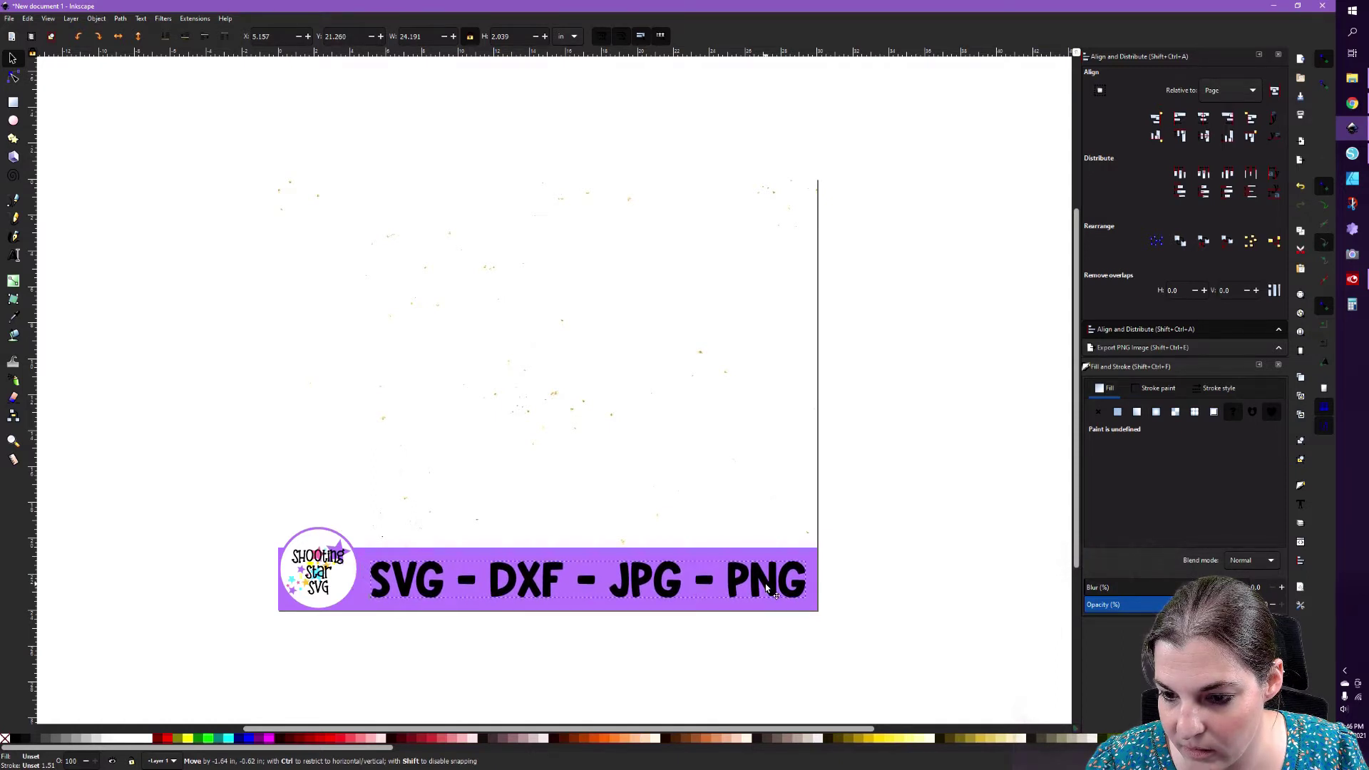
pyautogui.click(924, 570)
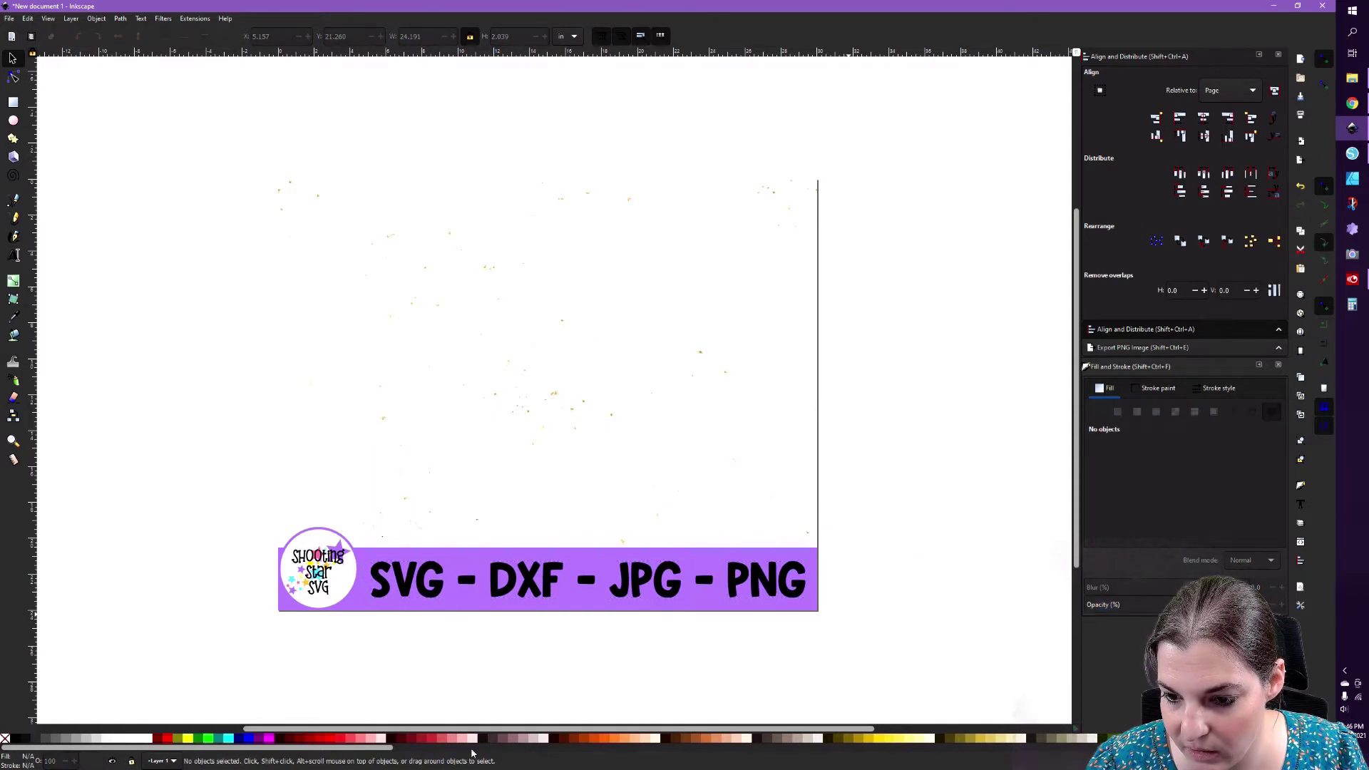
# Fill the banner text with white and deselect it.
pyautogui.click(408, 589)
pyautogui.click(151, 740)
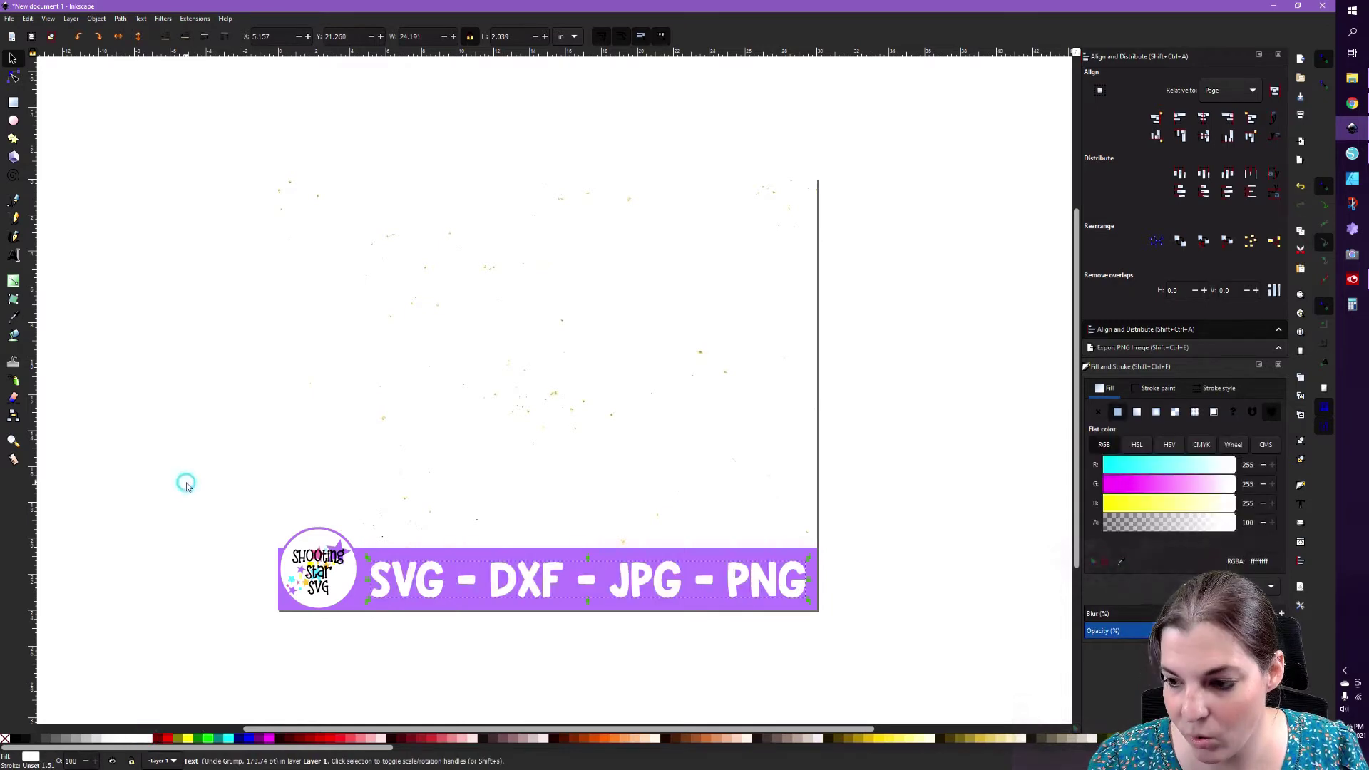
pyautogui.click(187, 486)
# Switch to File Explorer and browse to the design files in Digital Files, 0Bundles, Baby and Kid.
pyautogui.click(1364, 80)
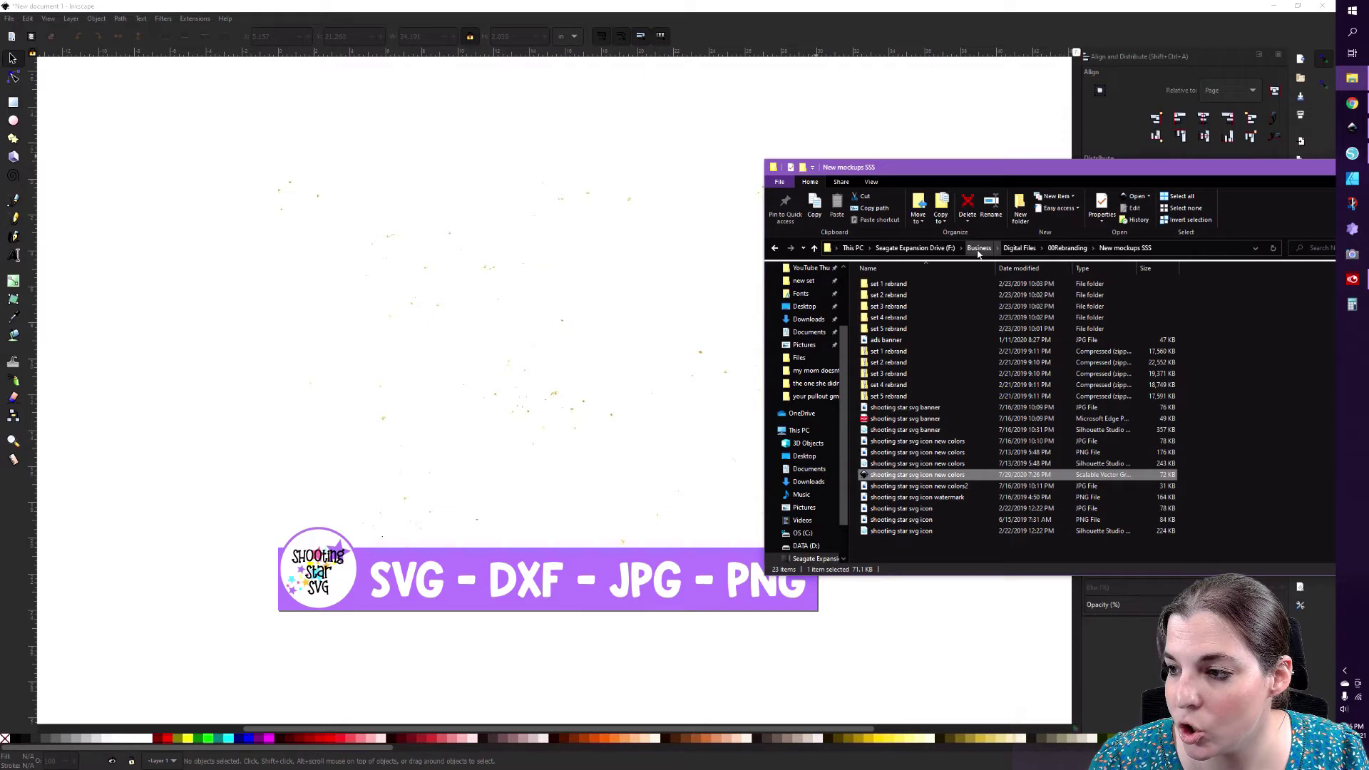
pyautogui.click(1020, 248)
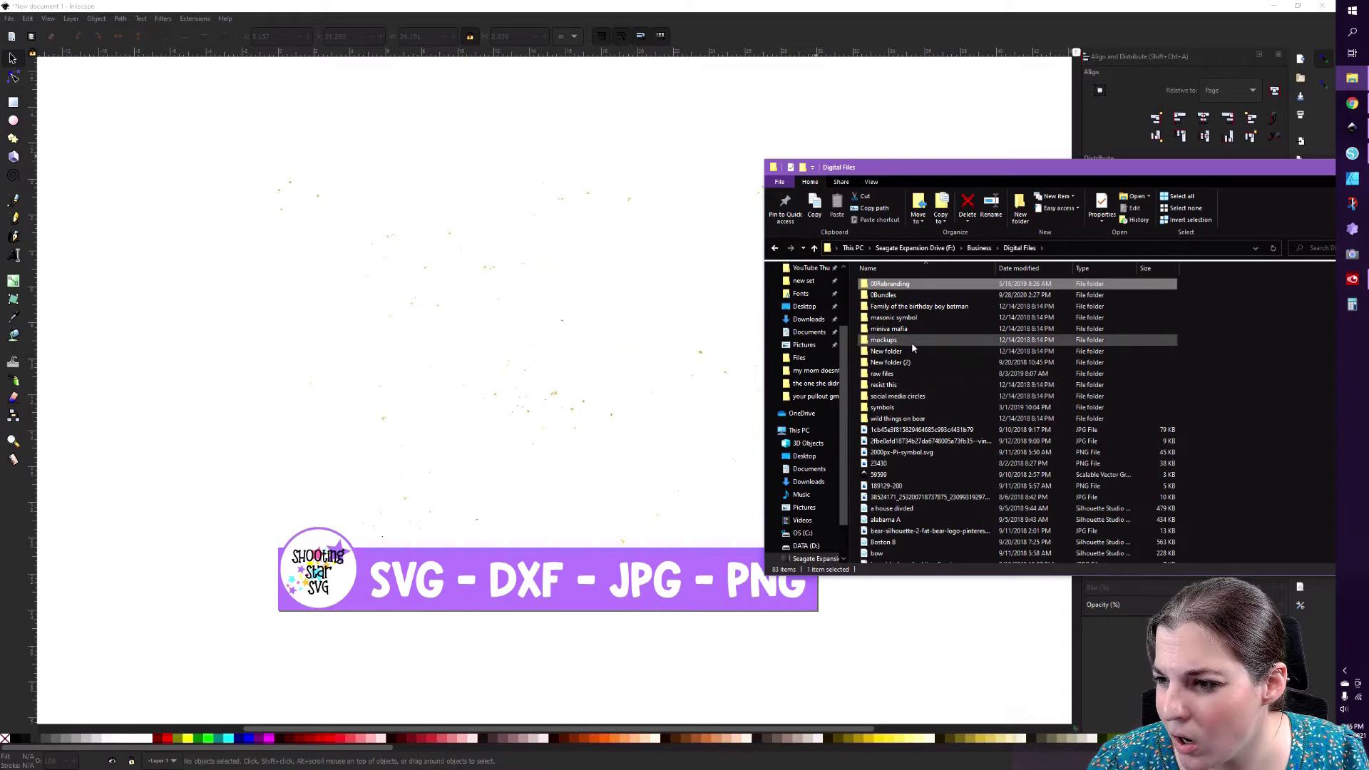
pyautogui.doubleClick(911, 295)
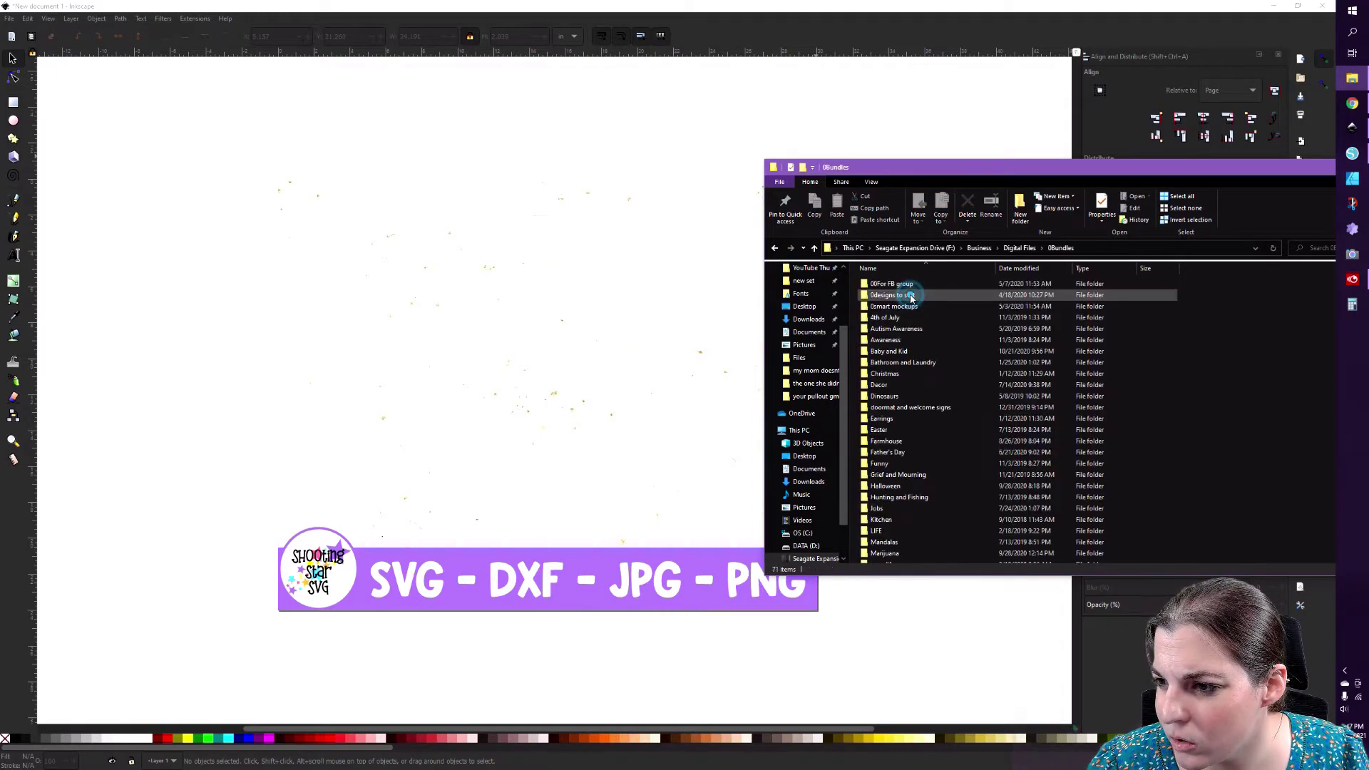
pyautogui.doubleClick(913, 350)
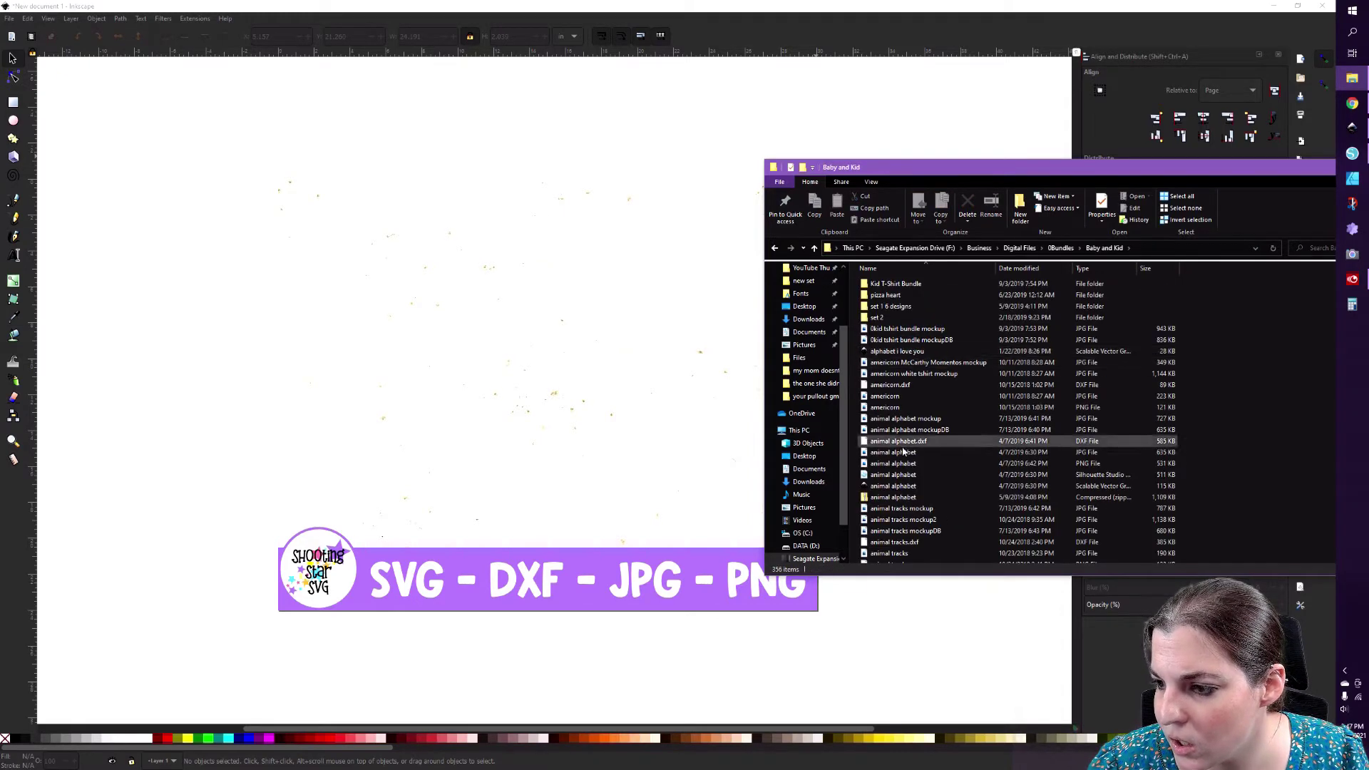
pyautogui.scroll(-5, 908, 468)
# Import the Awesome Sauce SVG as editable objects and scale it to about 24.3 by 16.3 in above the banner.
pyautogui.moveTo(898, 502); pyautogui.dragTo(598, 400)
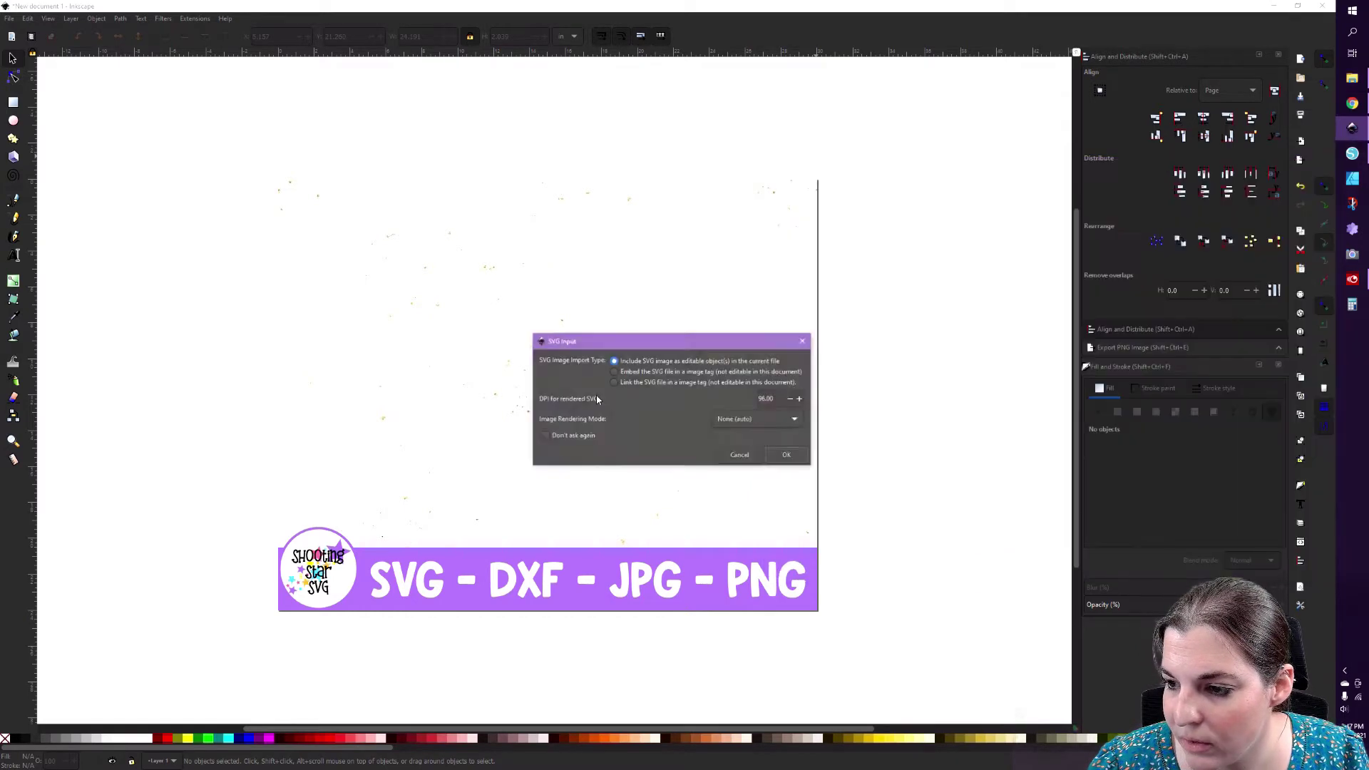
pyautogui.click(799, 455)
pyautogui.moveTo(512, 338); pyautogui.dragTo(235, 150)
pyautogui.moveTo(509, 255); pyautogui.dragTo(694, 316)
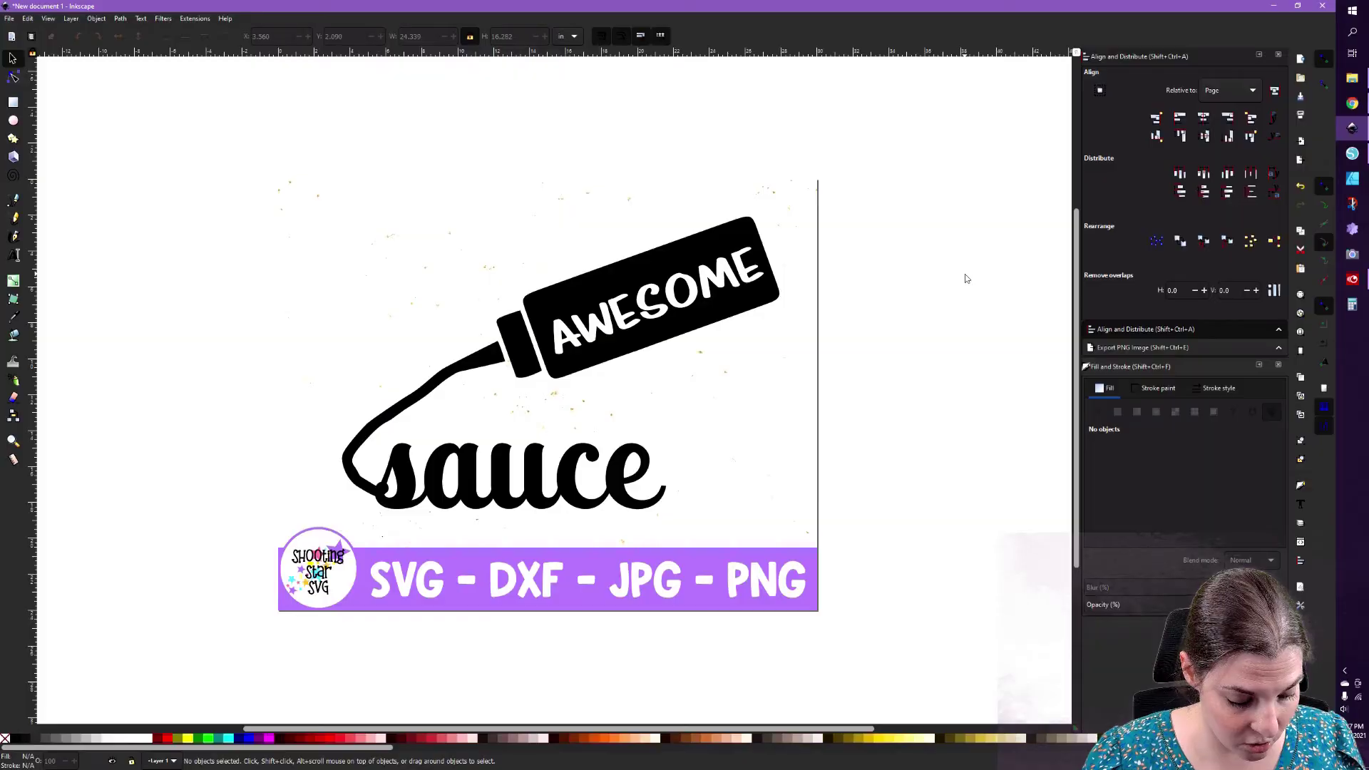
# Export the page as a PNG named "awesome sauce mockup".
pyautogui.hotkey('ctrl', 'shift', 'e')
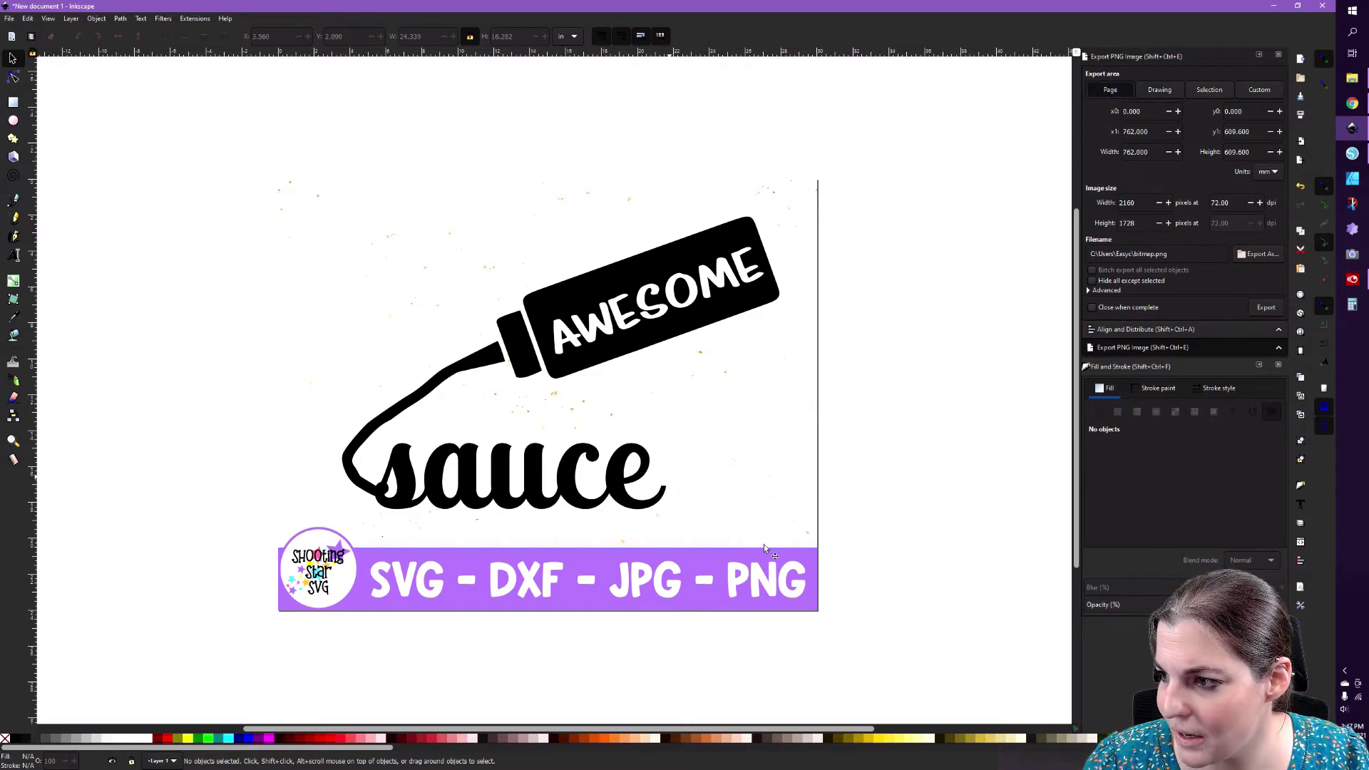
pyautogui.click(1250, 255)
pyautogui.write('wes')
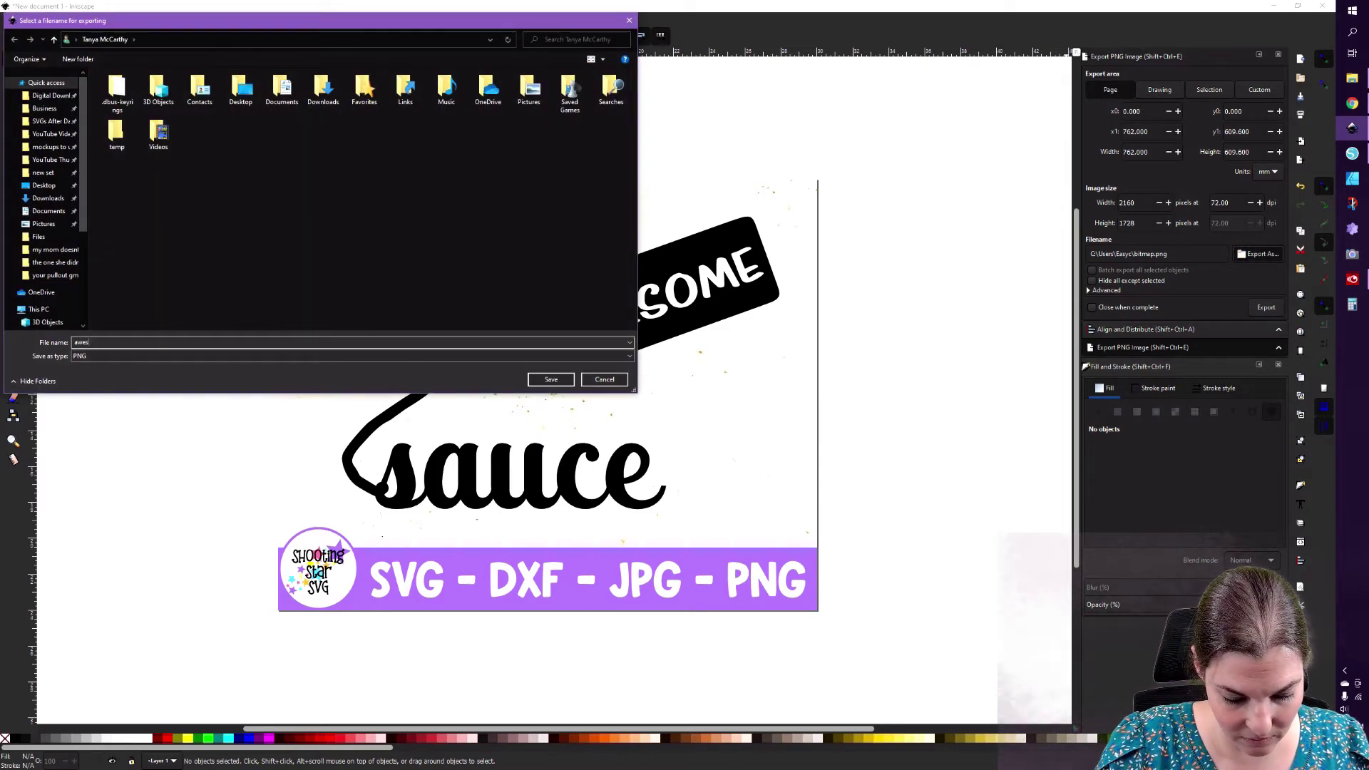
pyautogui.write('ome sauce moc')
pyautogui.write('kuo')
pyautogui.press('BackSpace')
pyautogui.write('p')
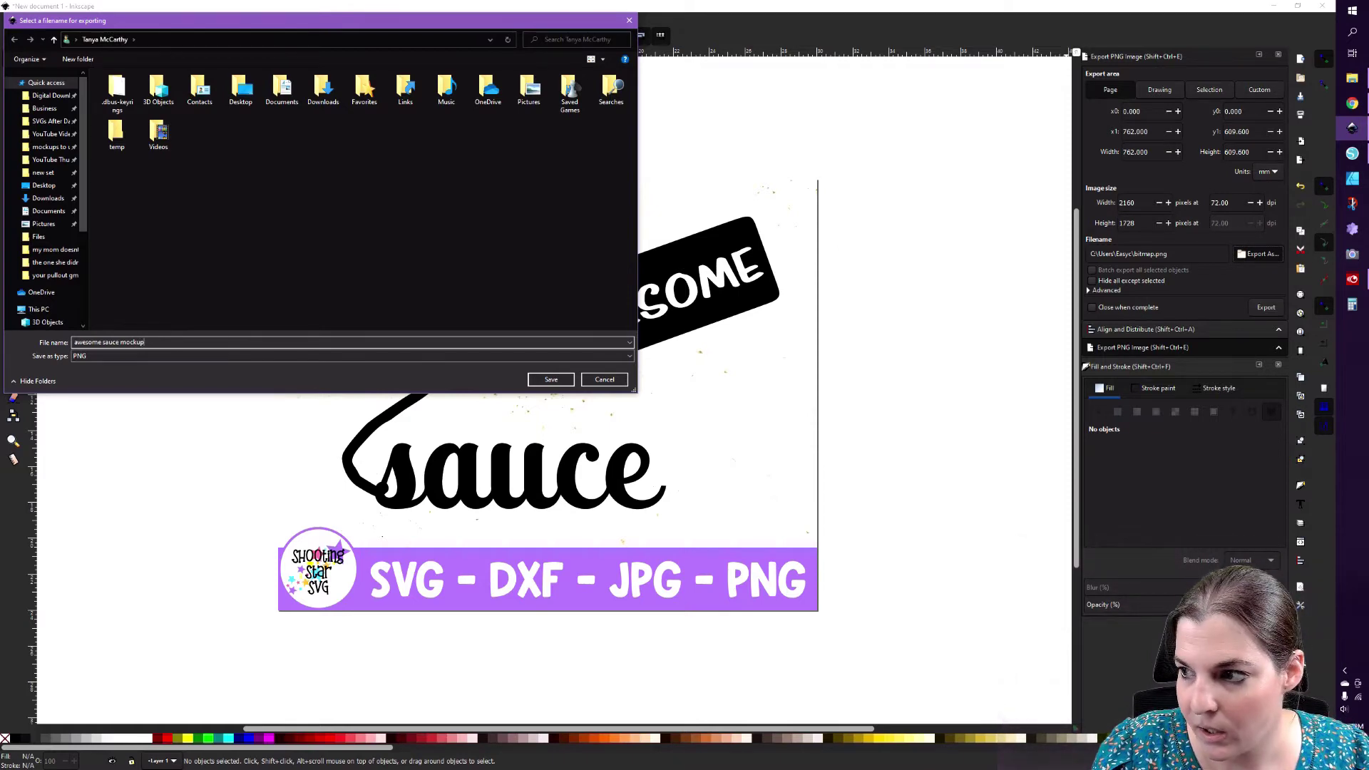
pyautogui.press('Return')
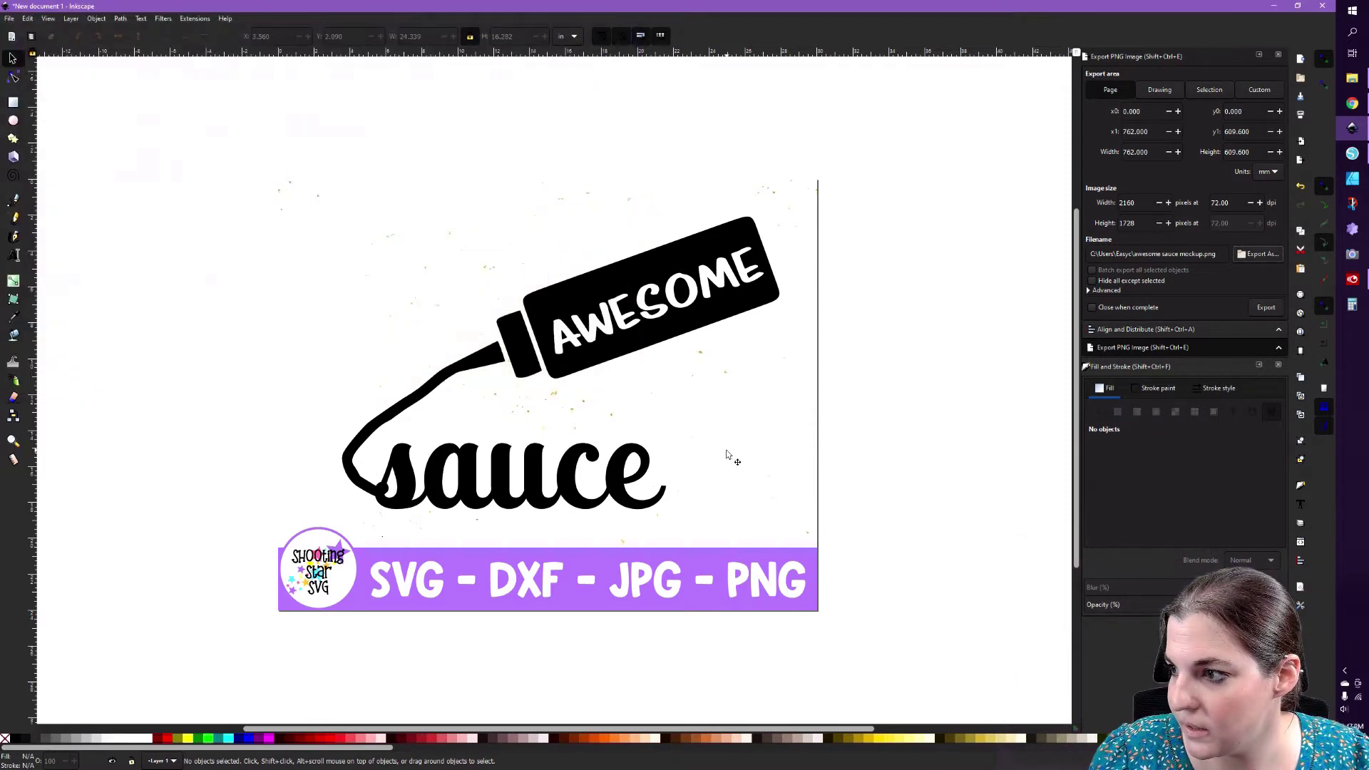
pyautogui.click(1267, 307)
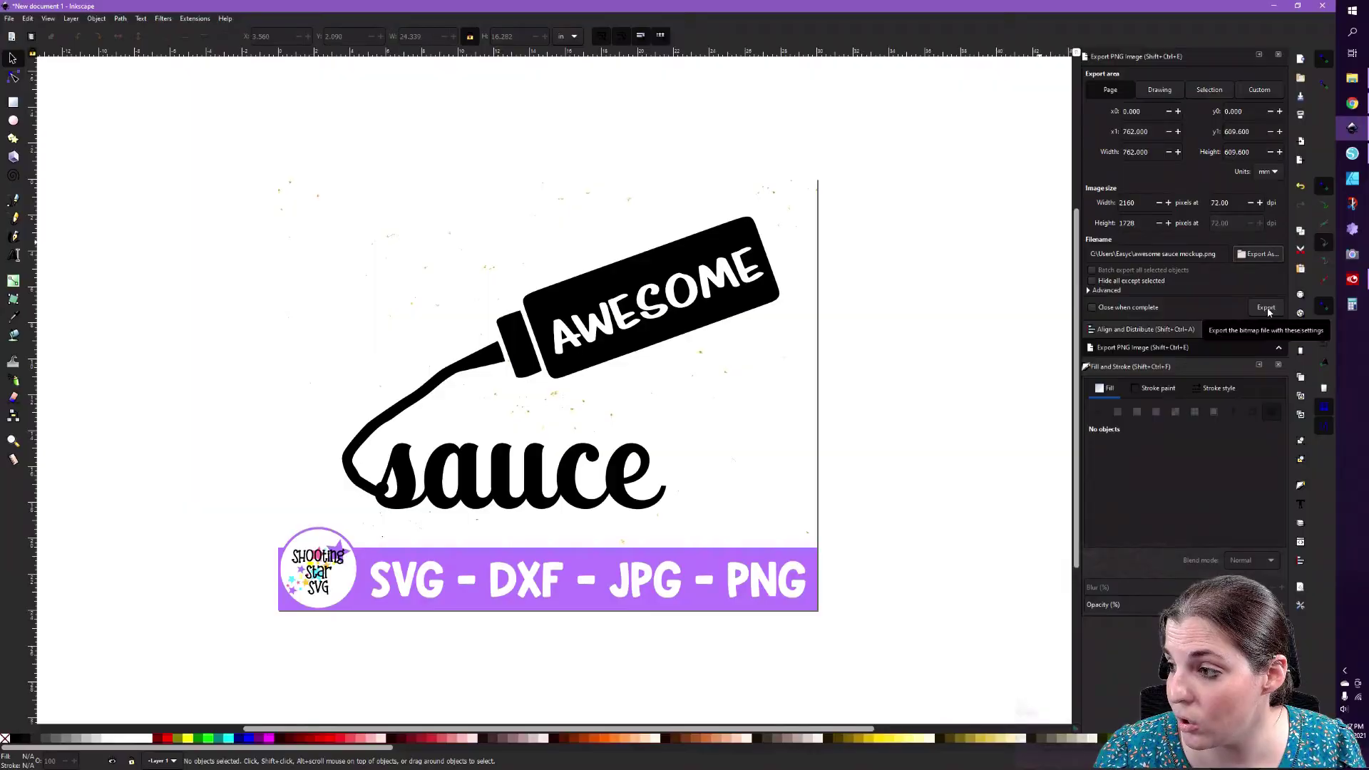
pyautogui.click(1267, 308)
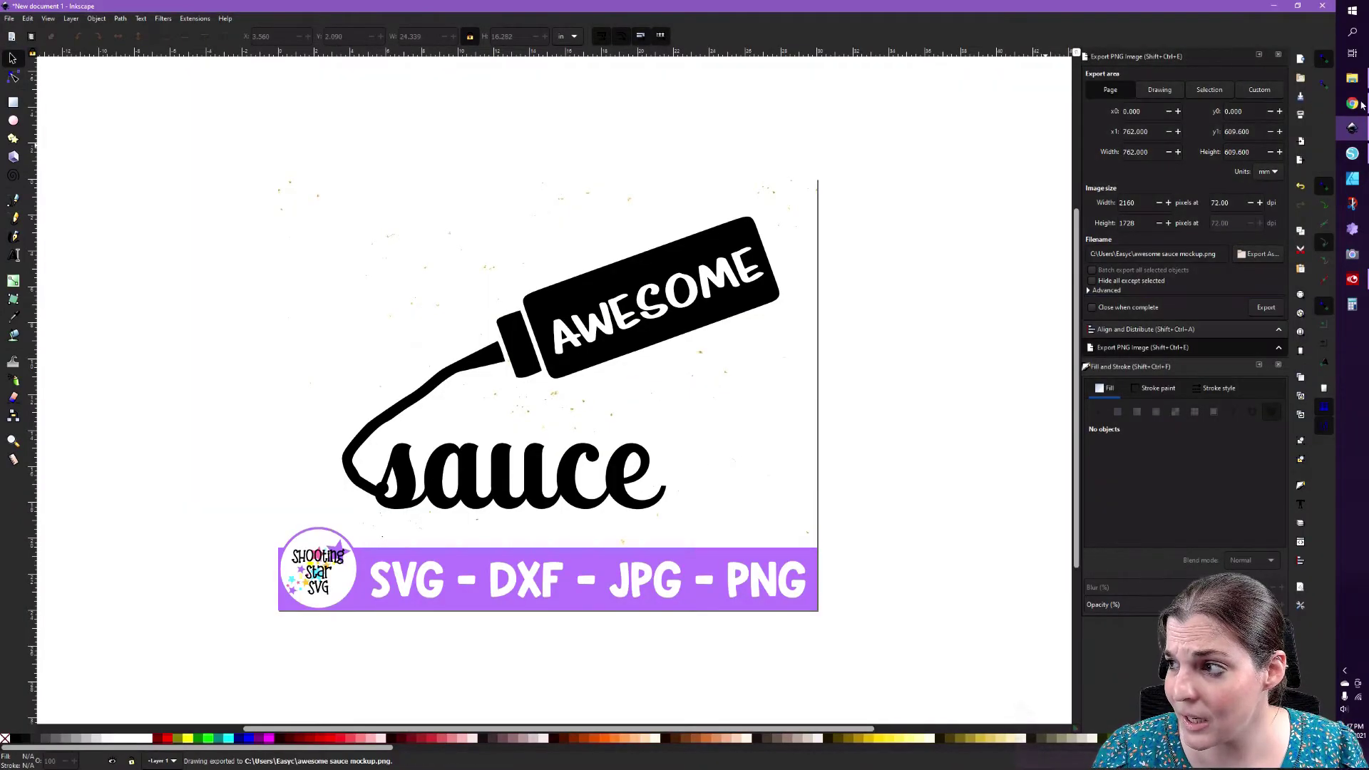
# Switch to the Awesome Sauce - Children's SVG listing on Etsy in Chrome and upload the mockup image as a photo.
pyautogui.moveTo(1361, 104)
pyautogui.click(1277, 108)
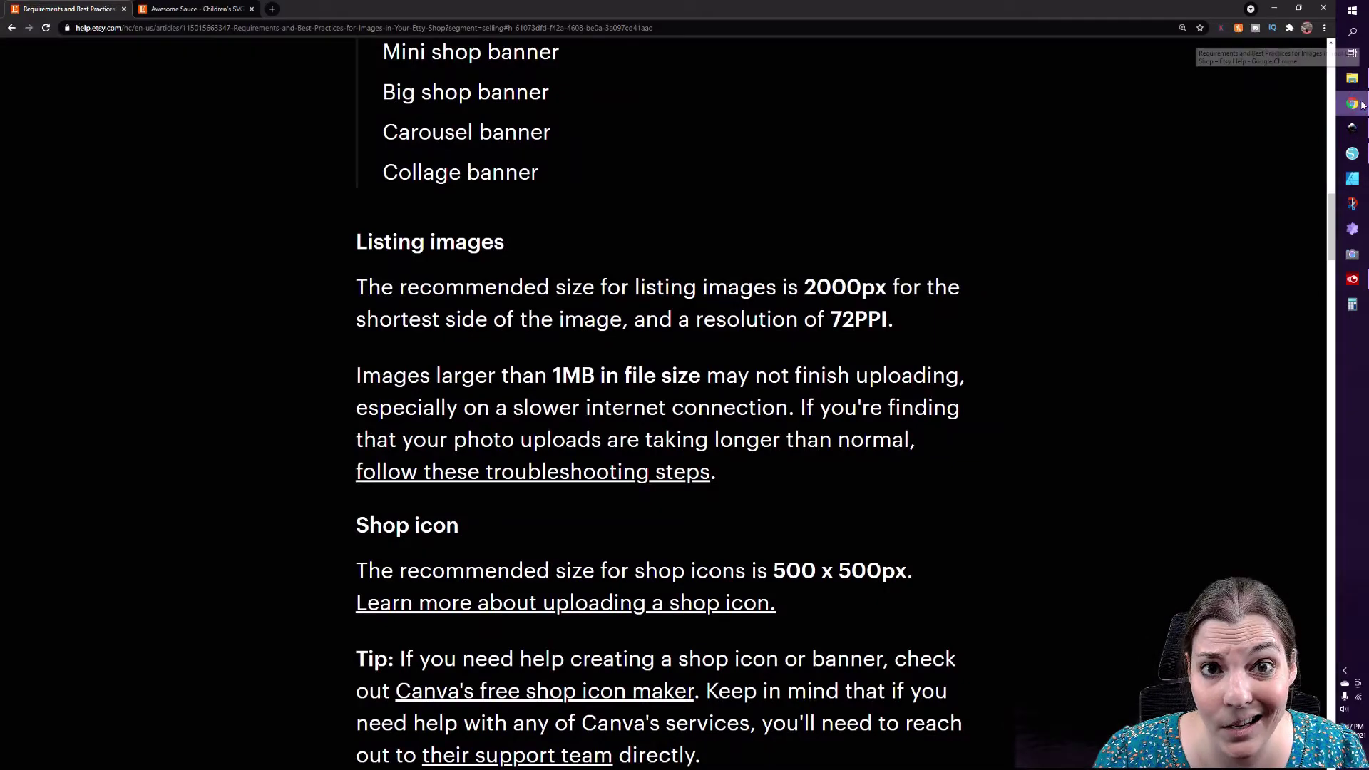
pyautogui.click(186, 7)
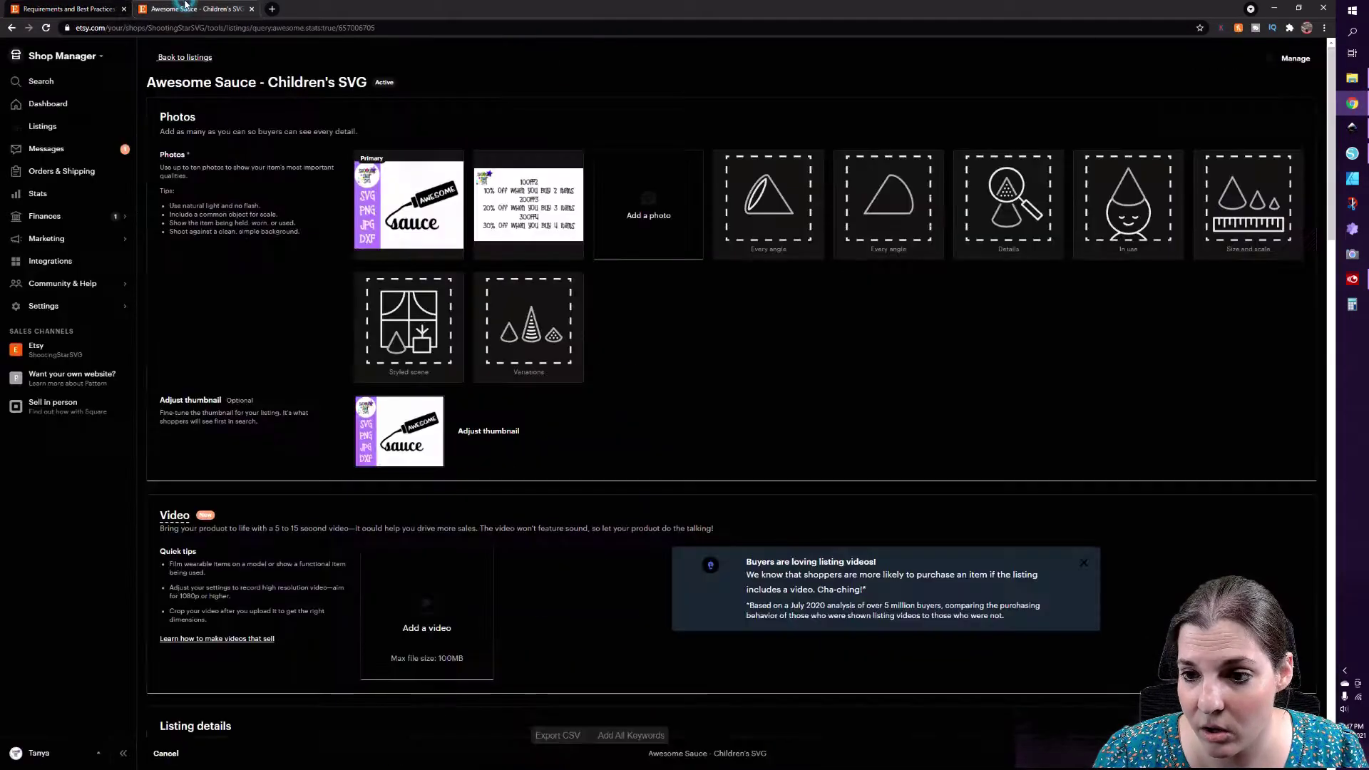
pyautogui.click(651, 222)
pyautogui.doubleClick(314, 153)
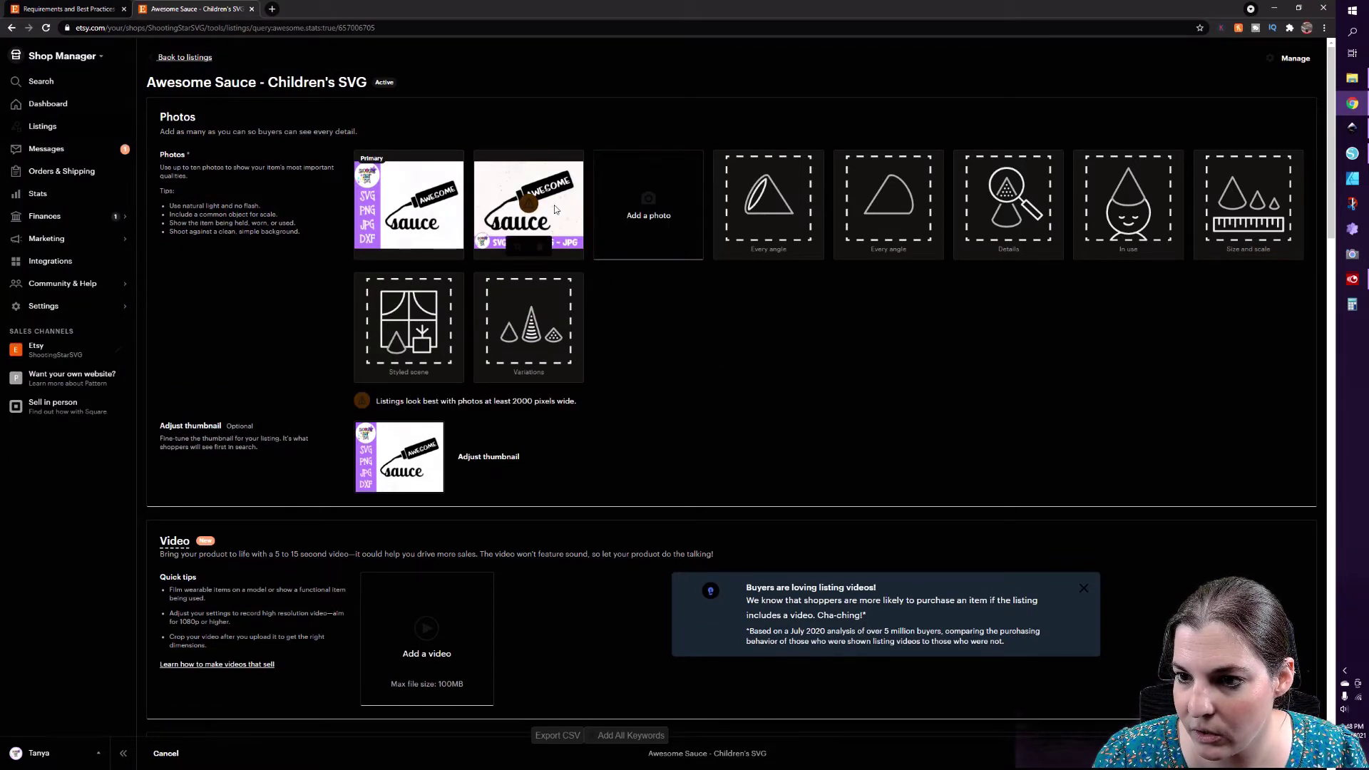
# Make the uploaded mockup the listing's primary photo and check it in the enlarged preview.
pyautogui.moveTo(552, 204); pyautogui.dragTo(405, 197)
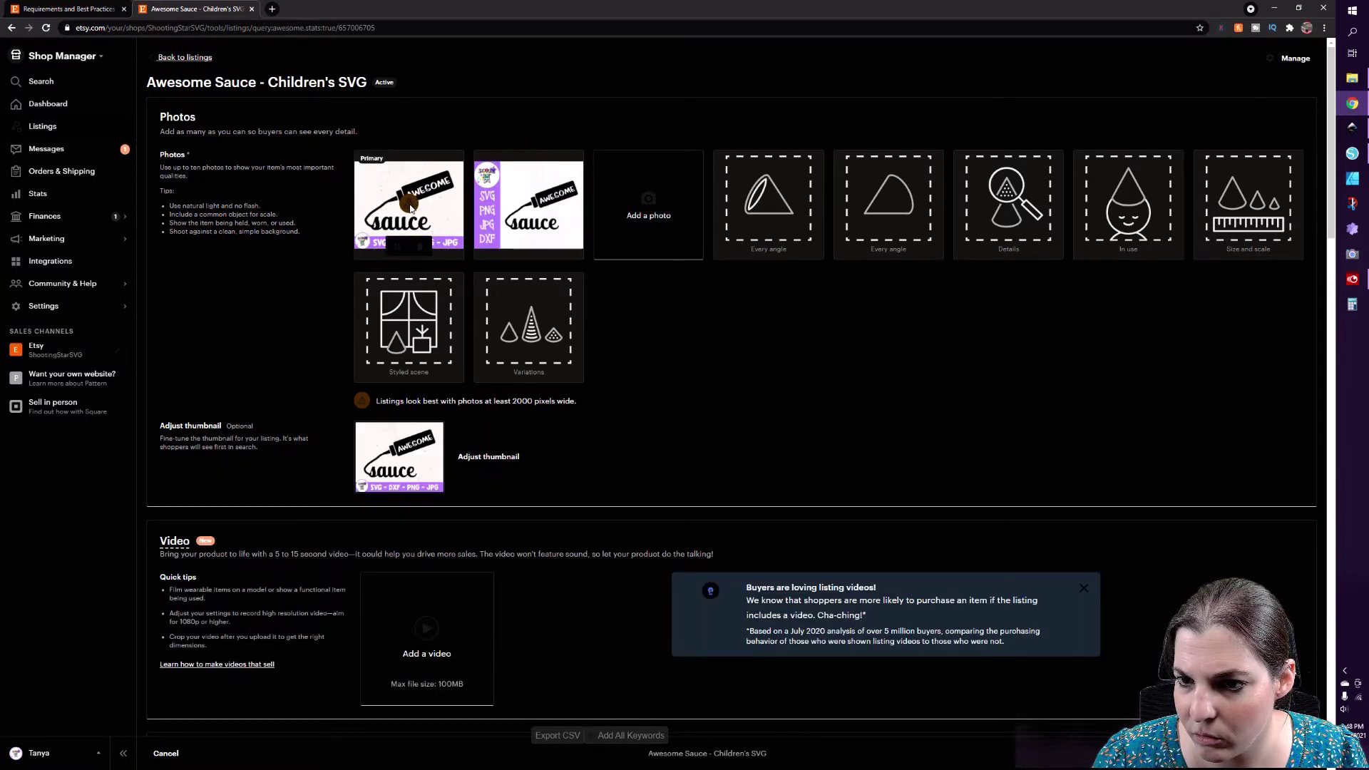
pyautogui.click(412, 208)
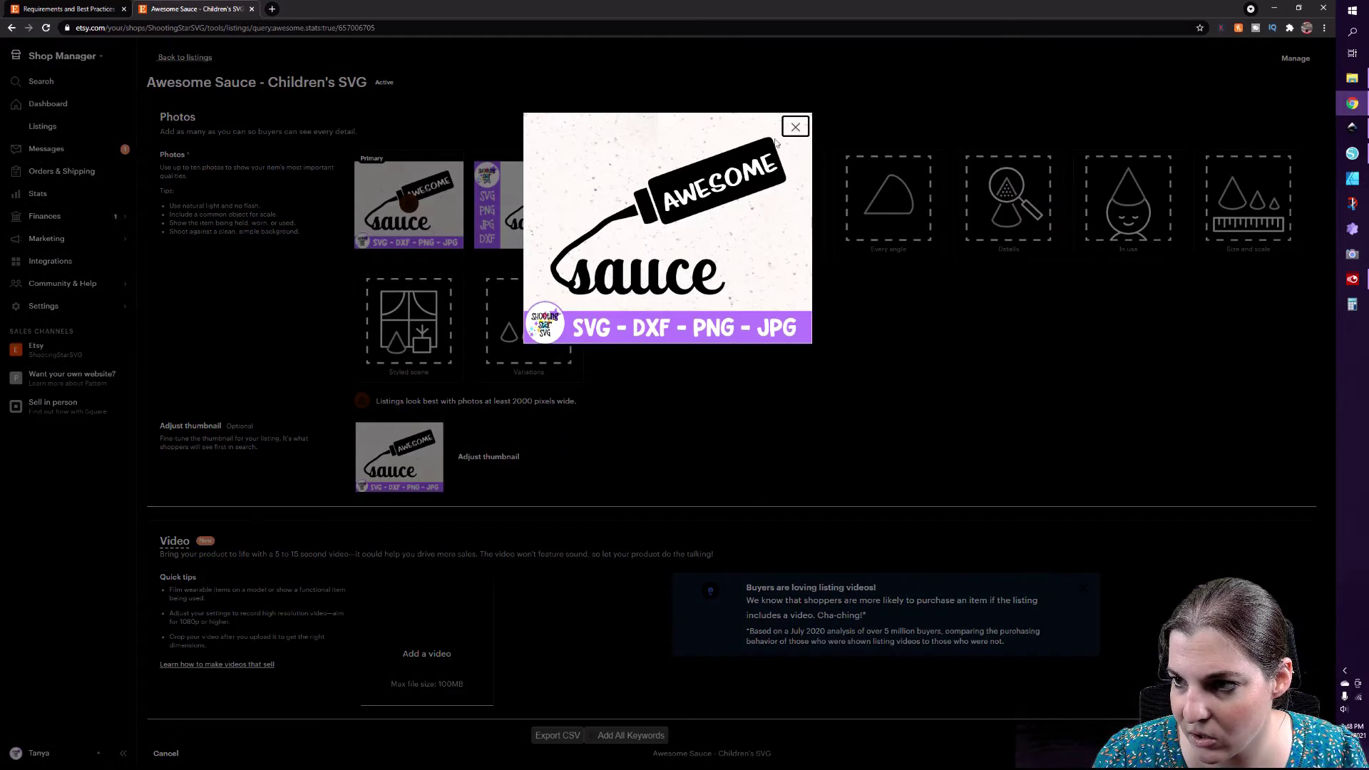
pyautogui.click(795, 127)
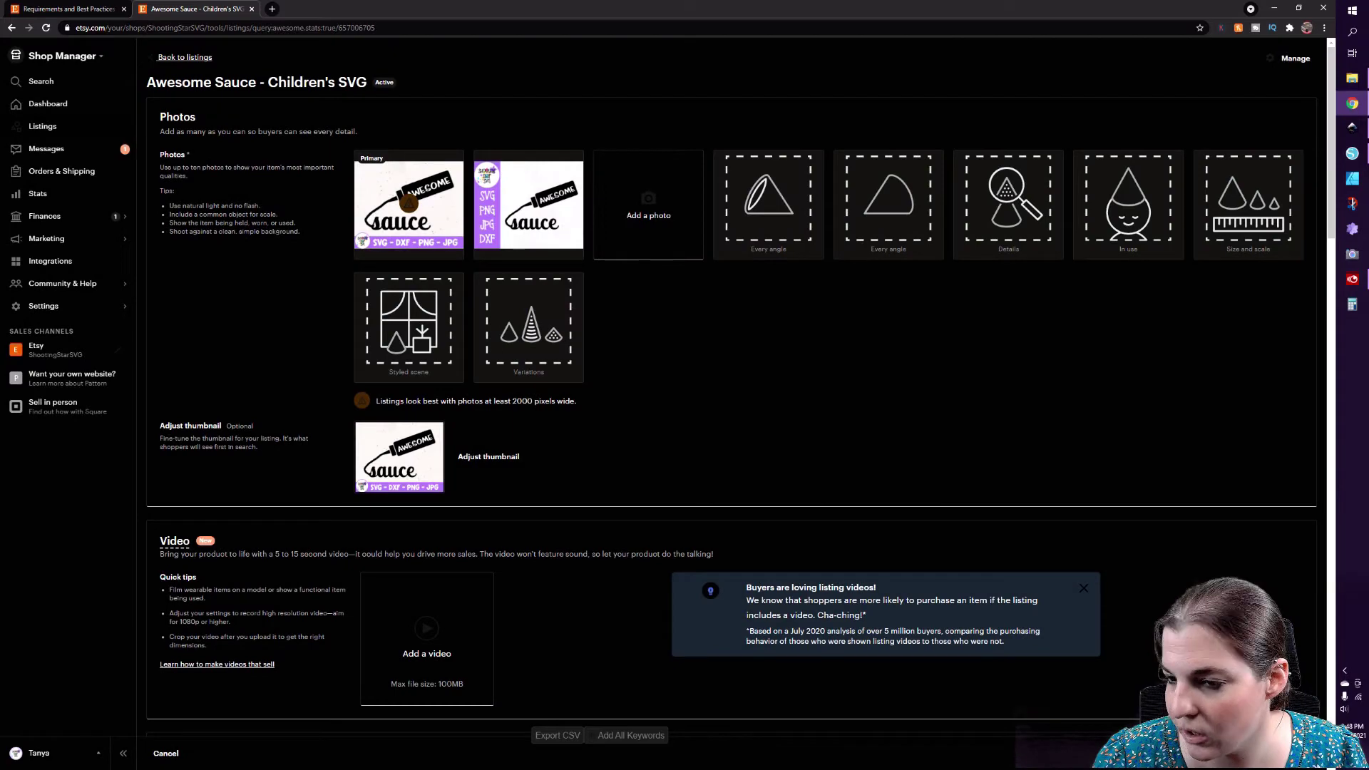
# Publish the Awesome Sauce listing with 2020 - 2021 as the period it was made, and view the updated listing.
pyautogui.scroll(-5, 724, 280)
pyautogui.click(1042, 512)
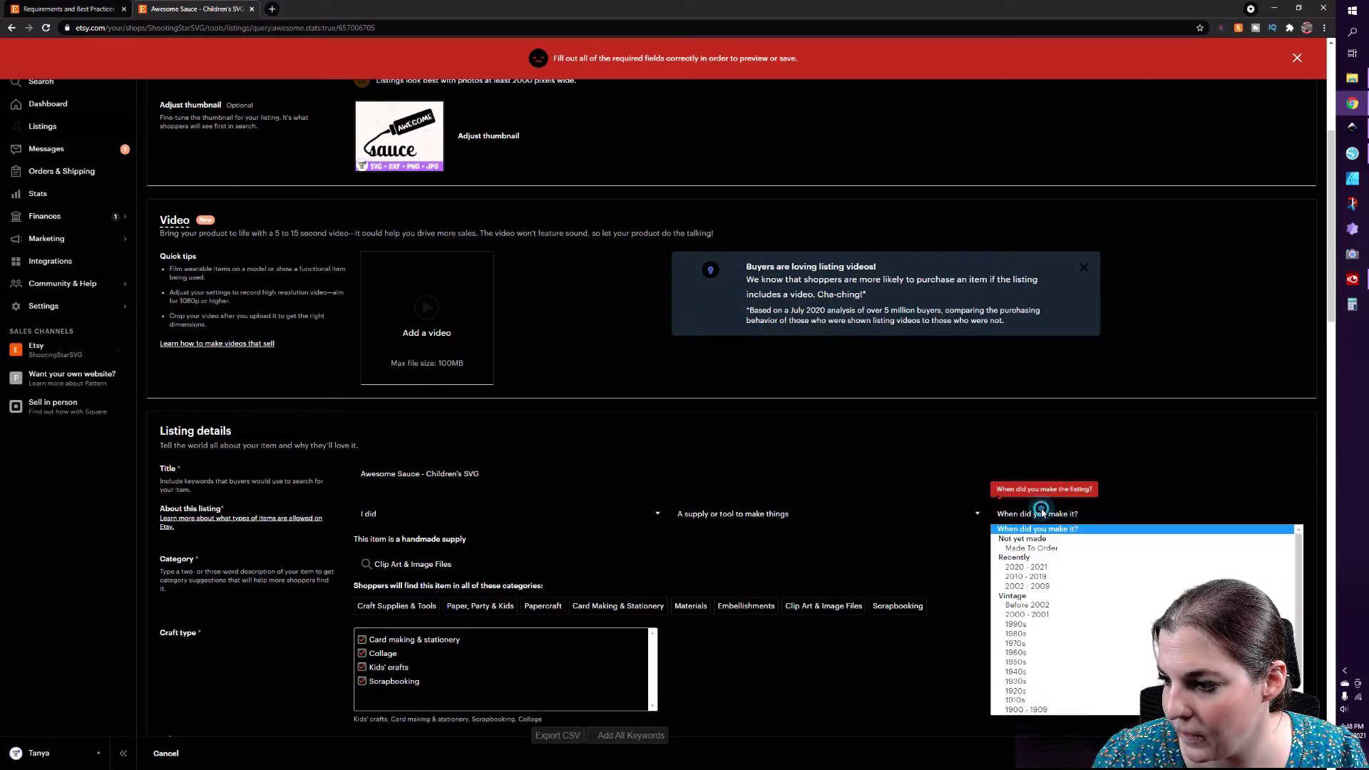
pyautogui.click(1043, 568)
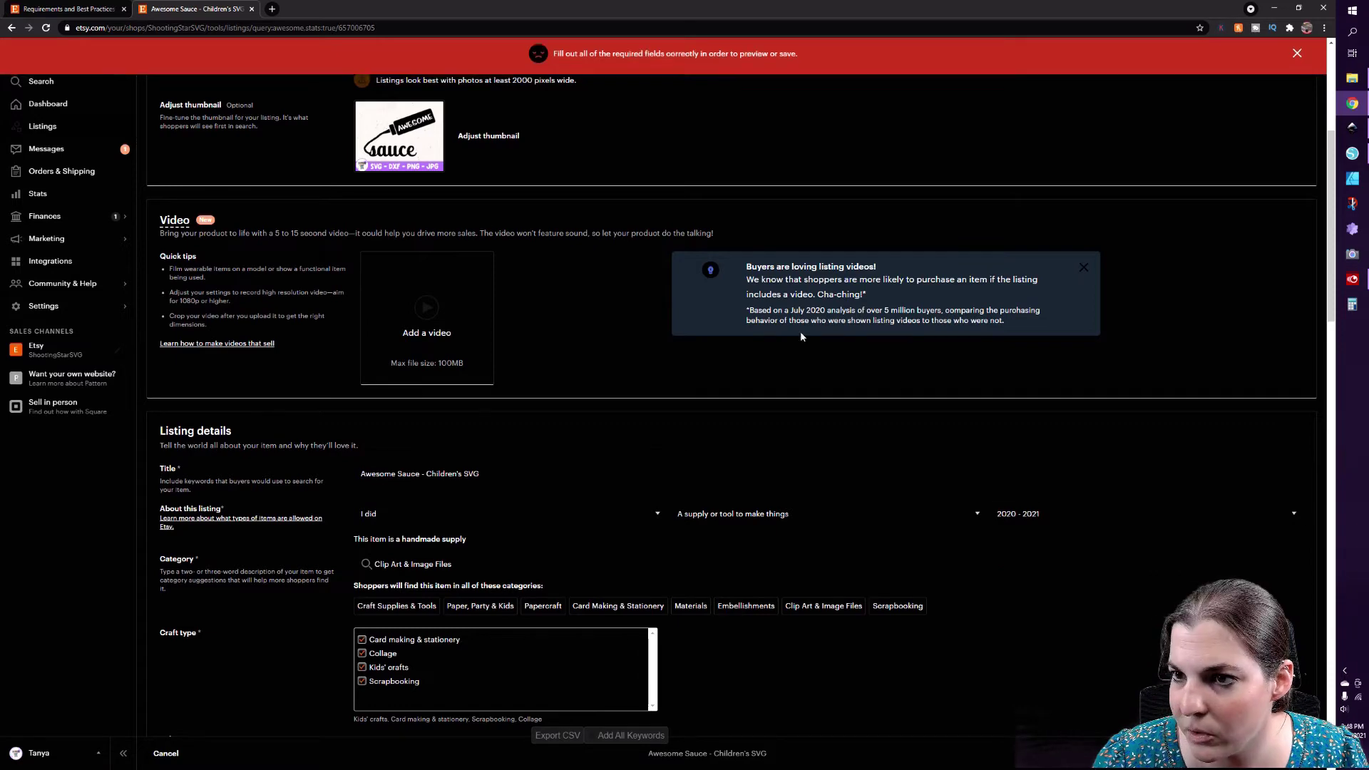
pyautogui.scroll(5, 769, 380)
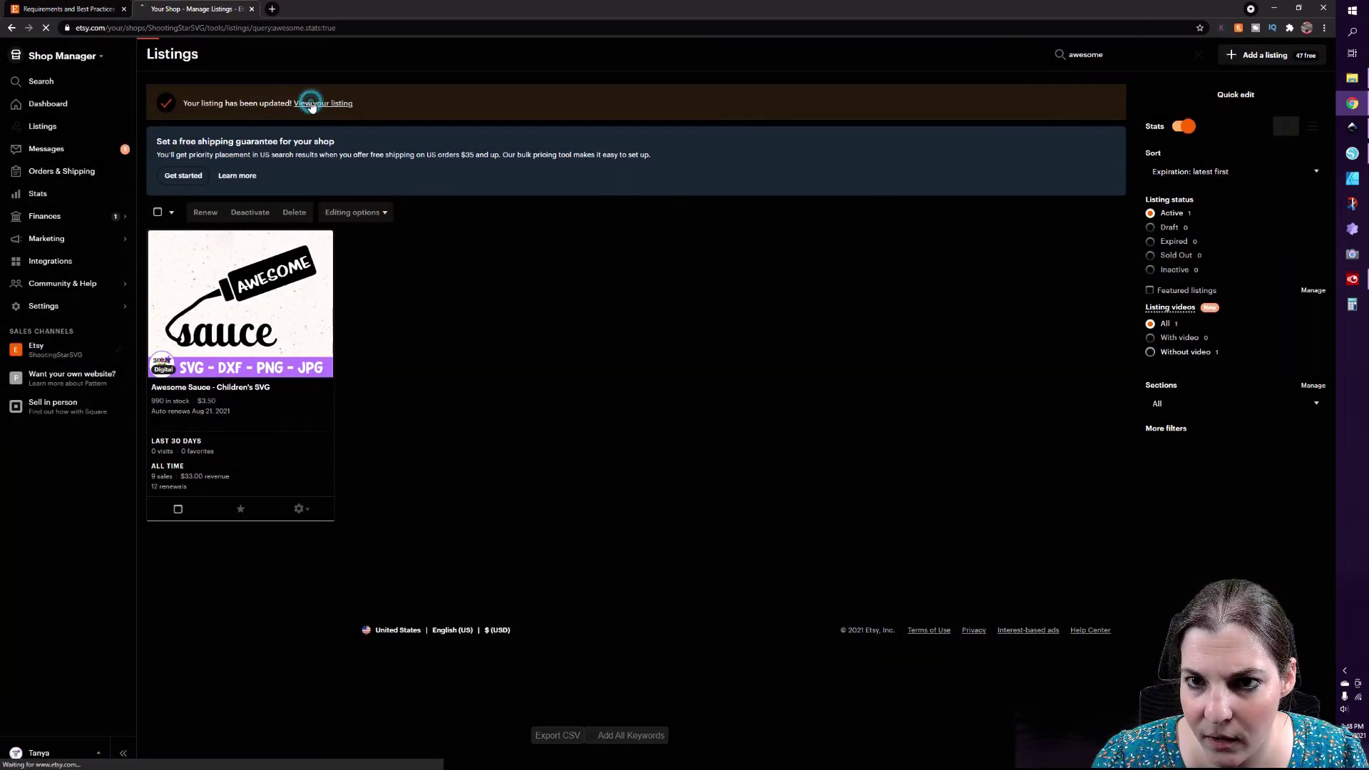
pyautogui.click(312, 103)
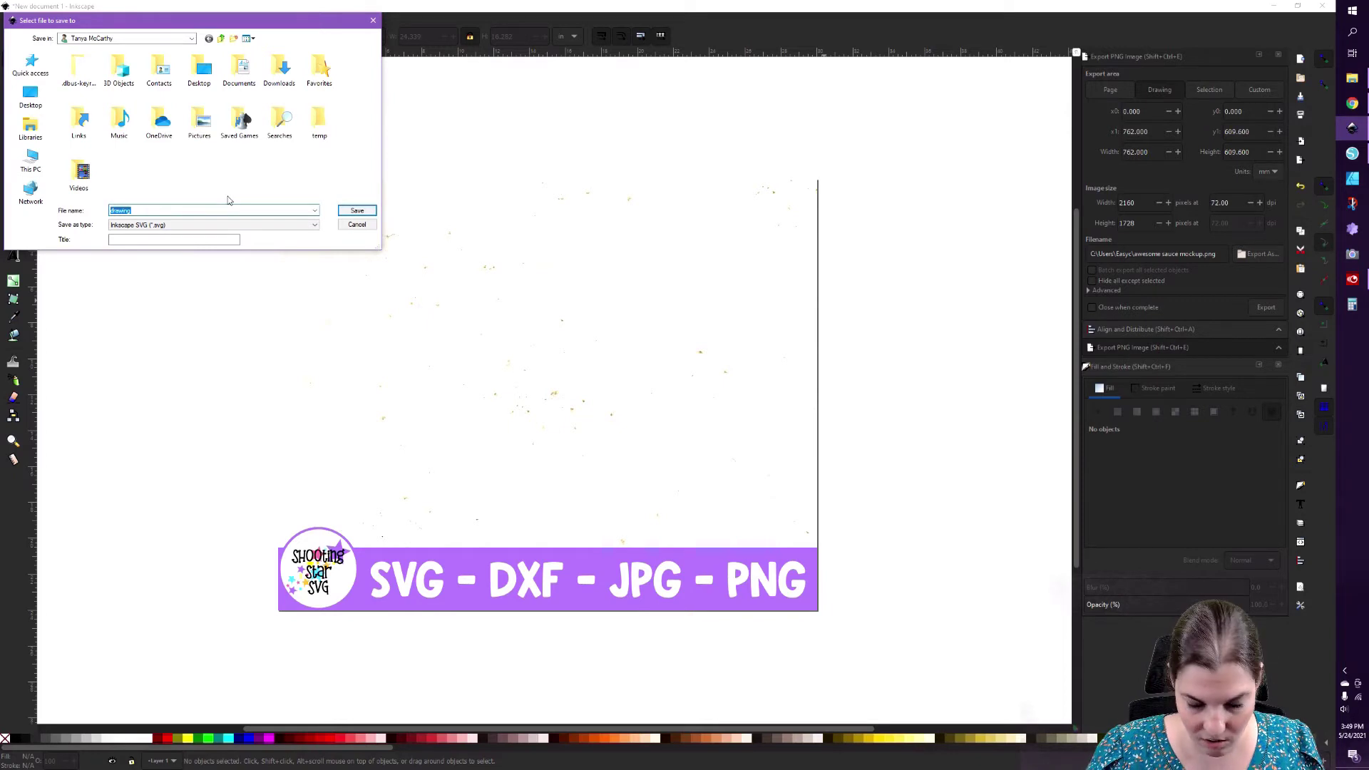
# Save the Inkscape banner template to the Desktop as an Inkscape SVG named "test svg".
pyautogui.write('test svg')
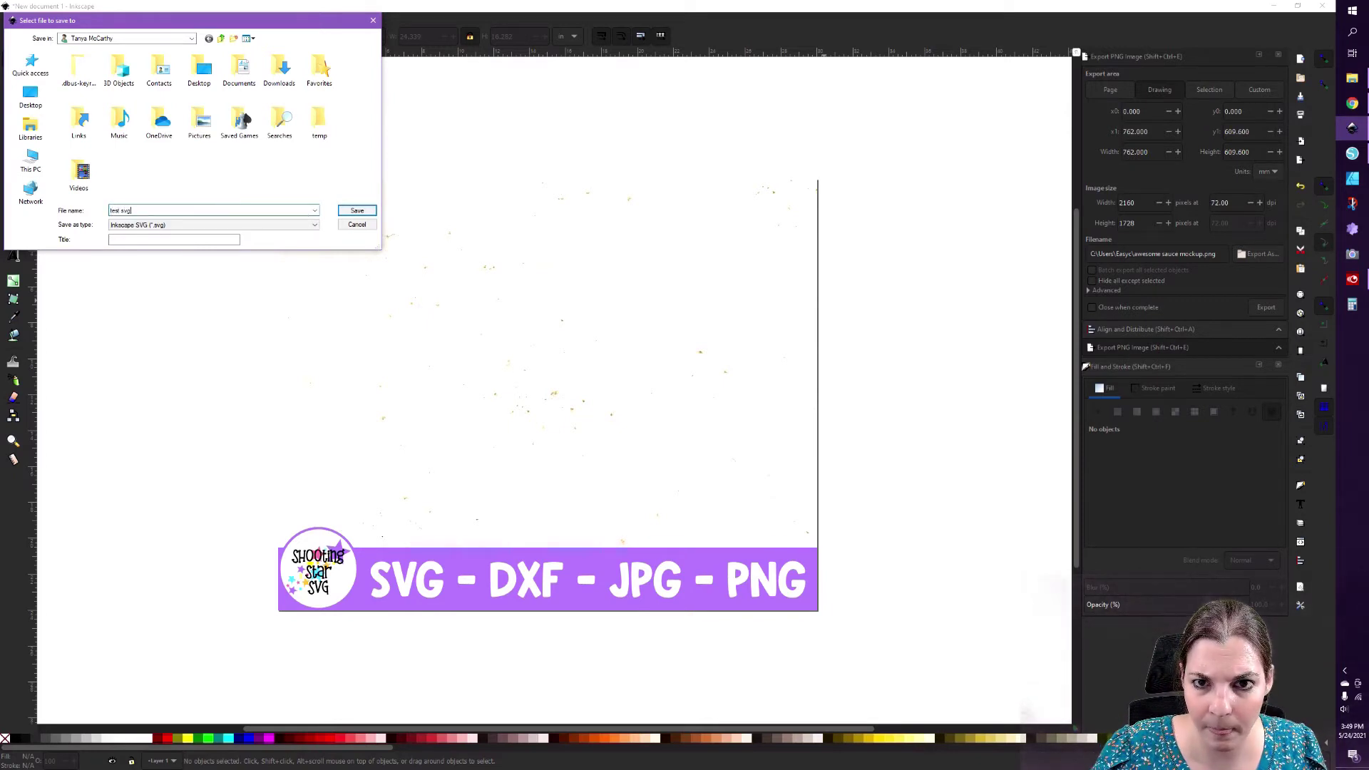
pyautogui.click(30, 94)
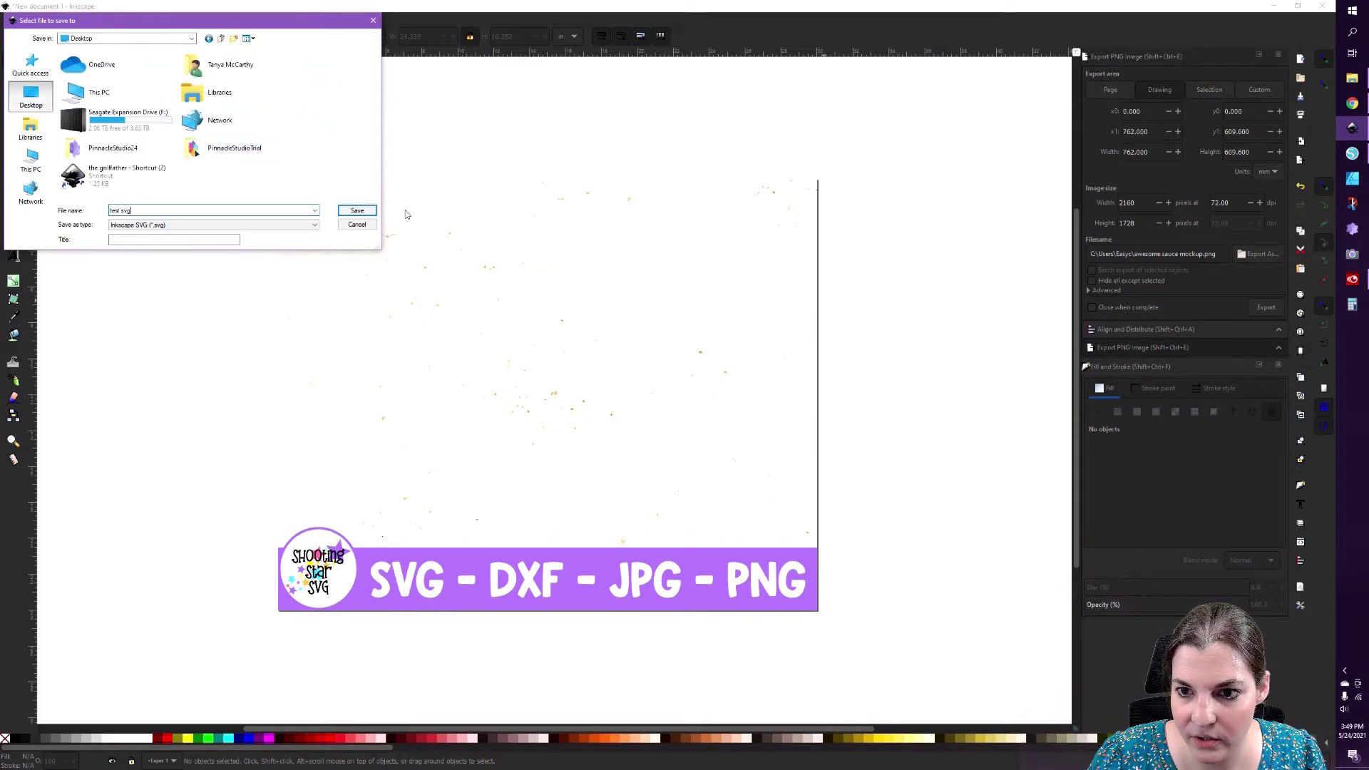
pyautogui.click(364, 213)
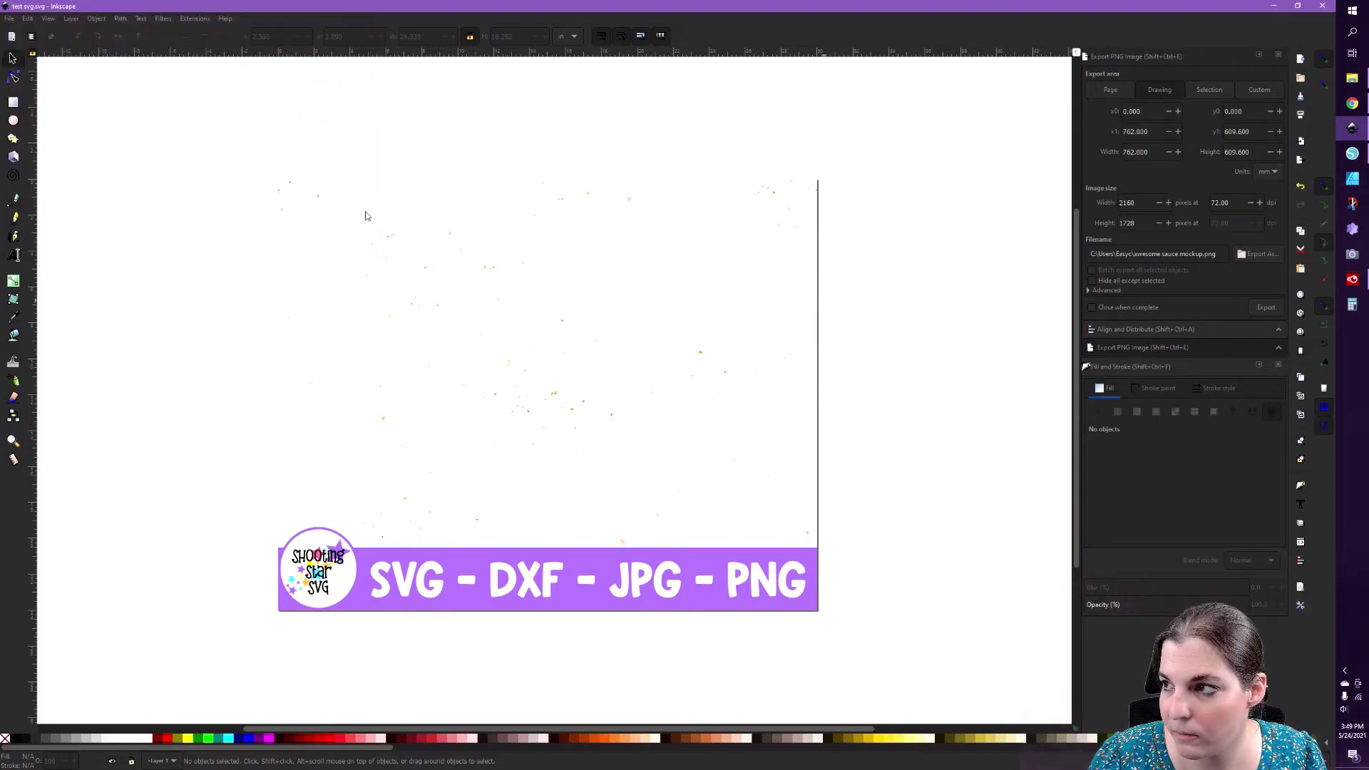
# Minimize the open windows, cancelling Silhouette Studio's bitmap export, and select the test svg file on the desktop.
pyautogui.click(1300, 8)
pyautogui.click(1275, 7)
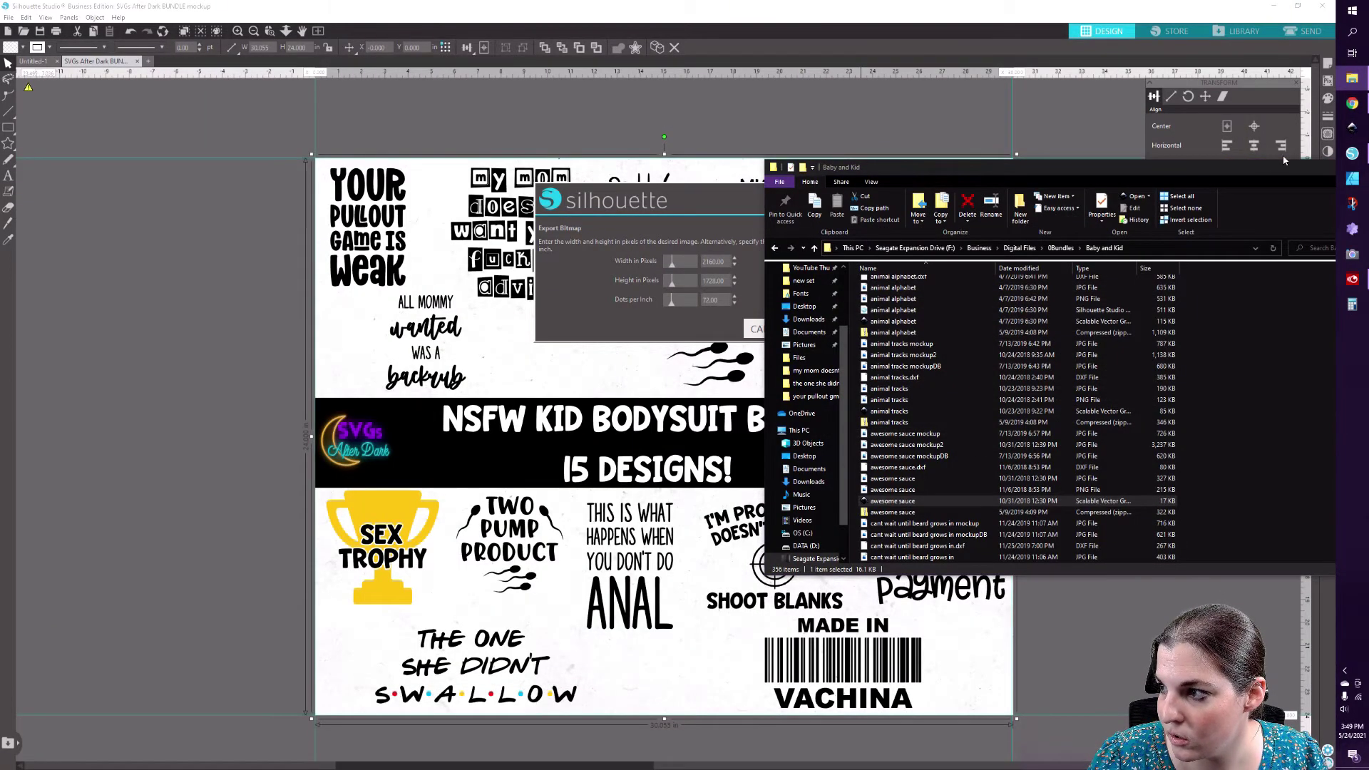
pyautogui.moveTo(1259, 176); pyautogui.dragTo(993, 144)
pyautogui.click(1208, 142)
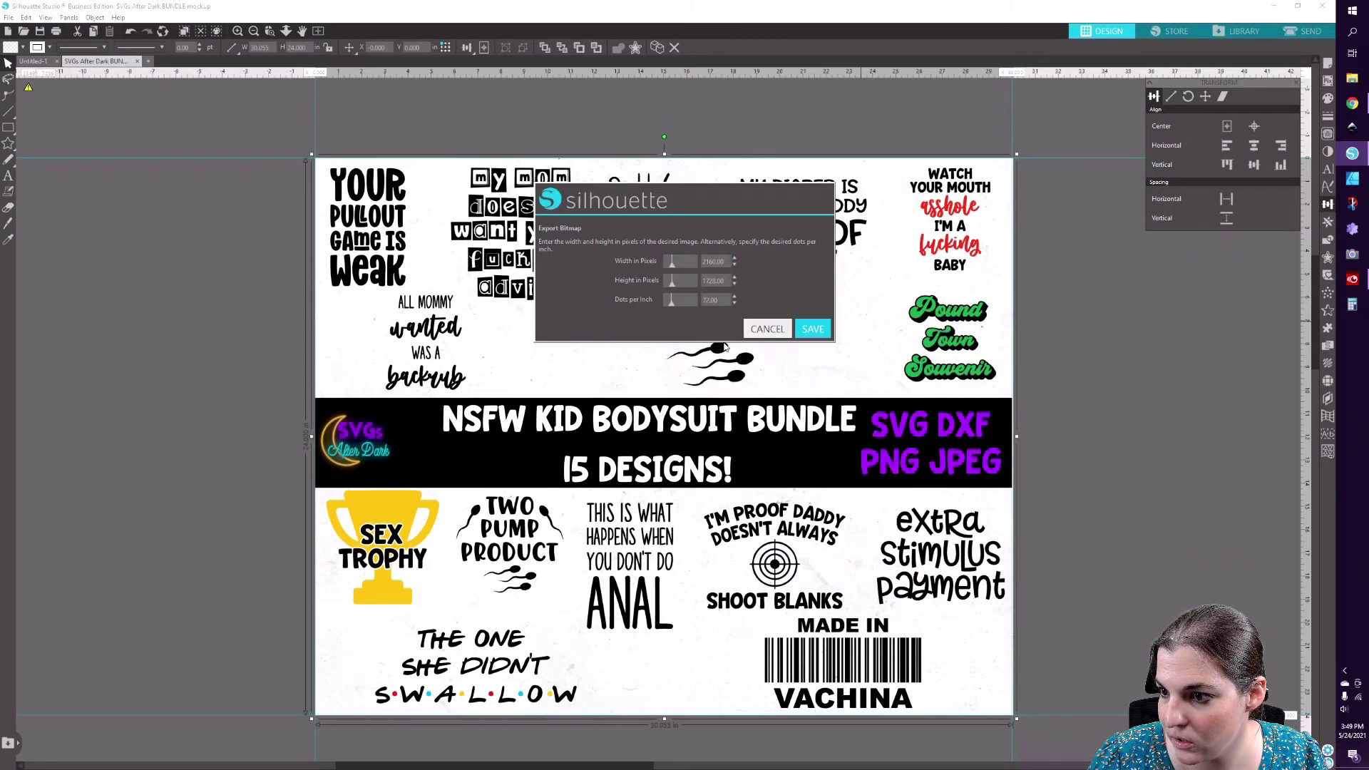
pyautogui.click(761, 330)
pyautogui.click(1274, 6)
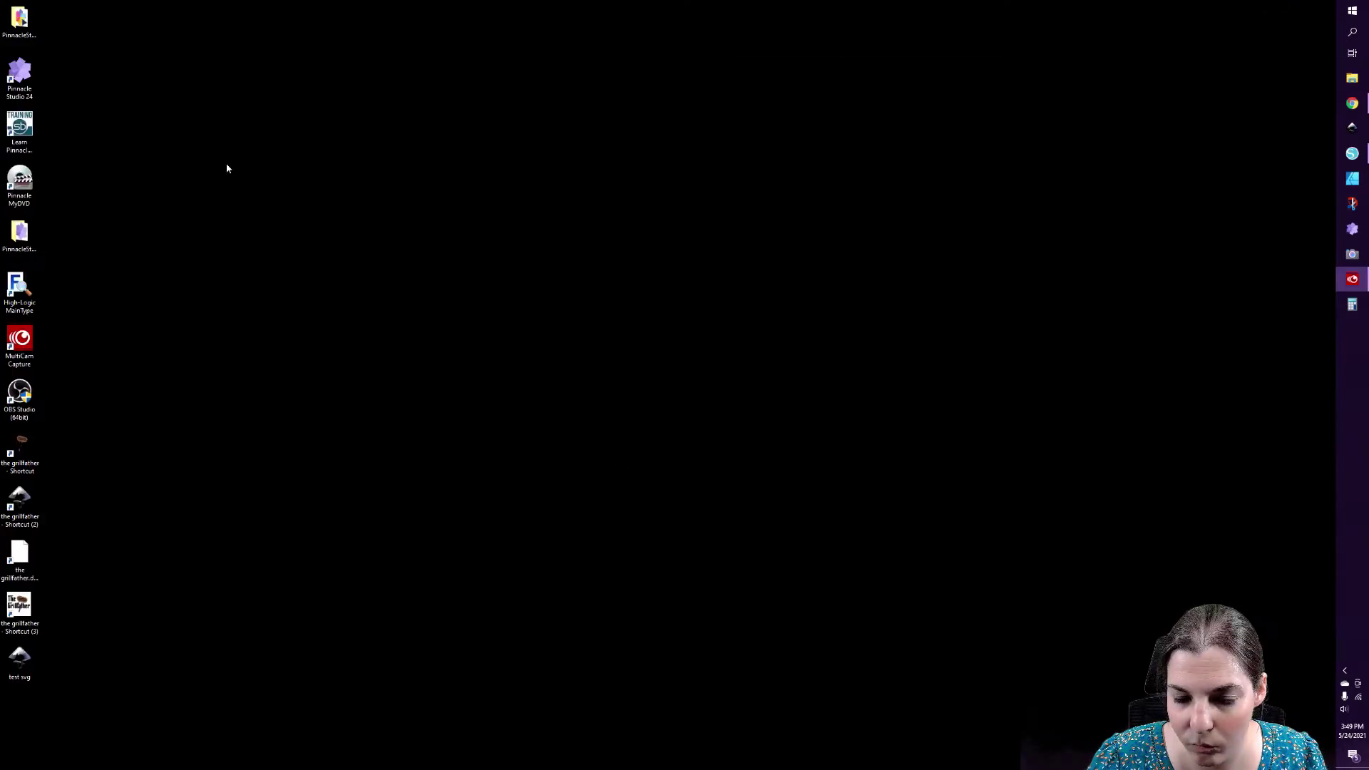
pyautogui.click(19, 660)
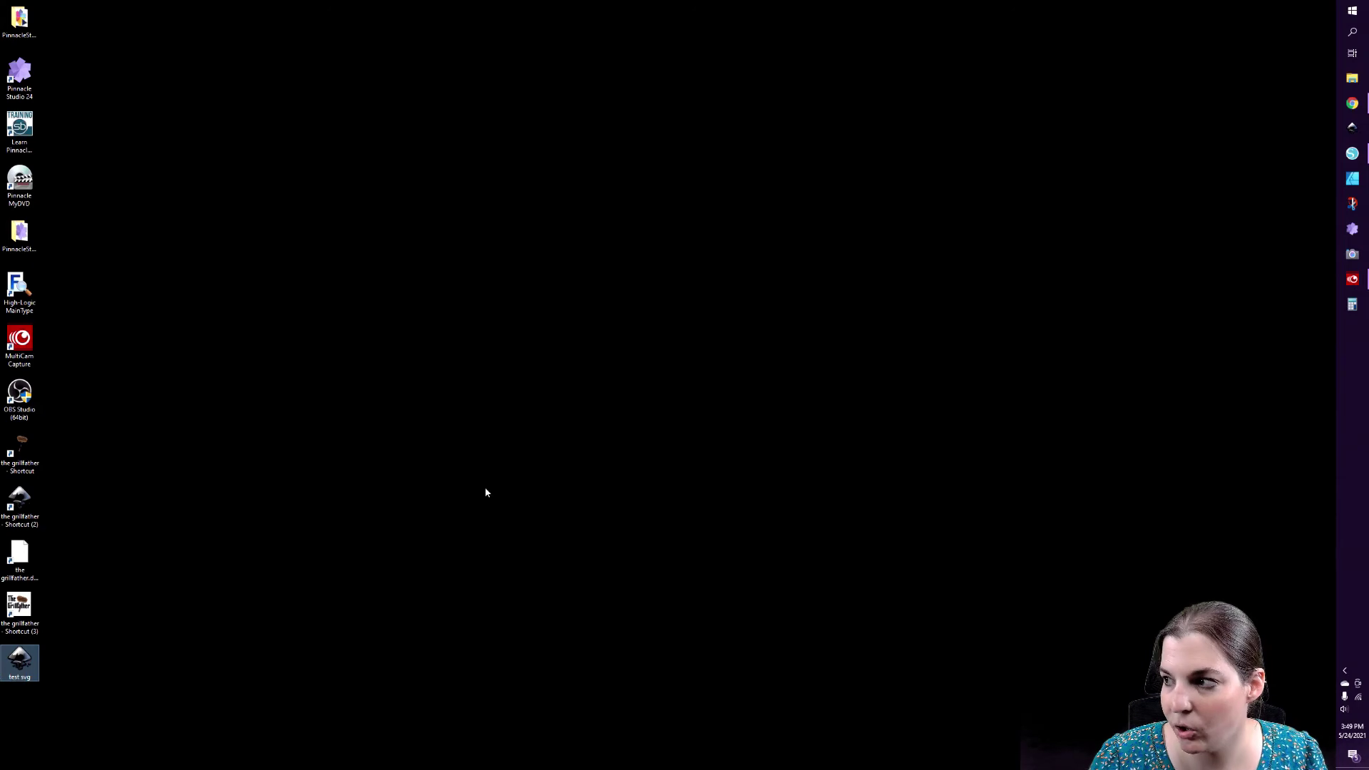